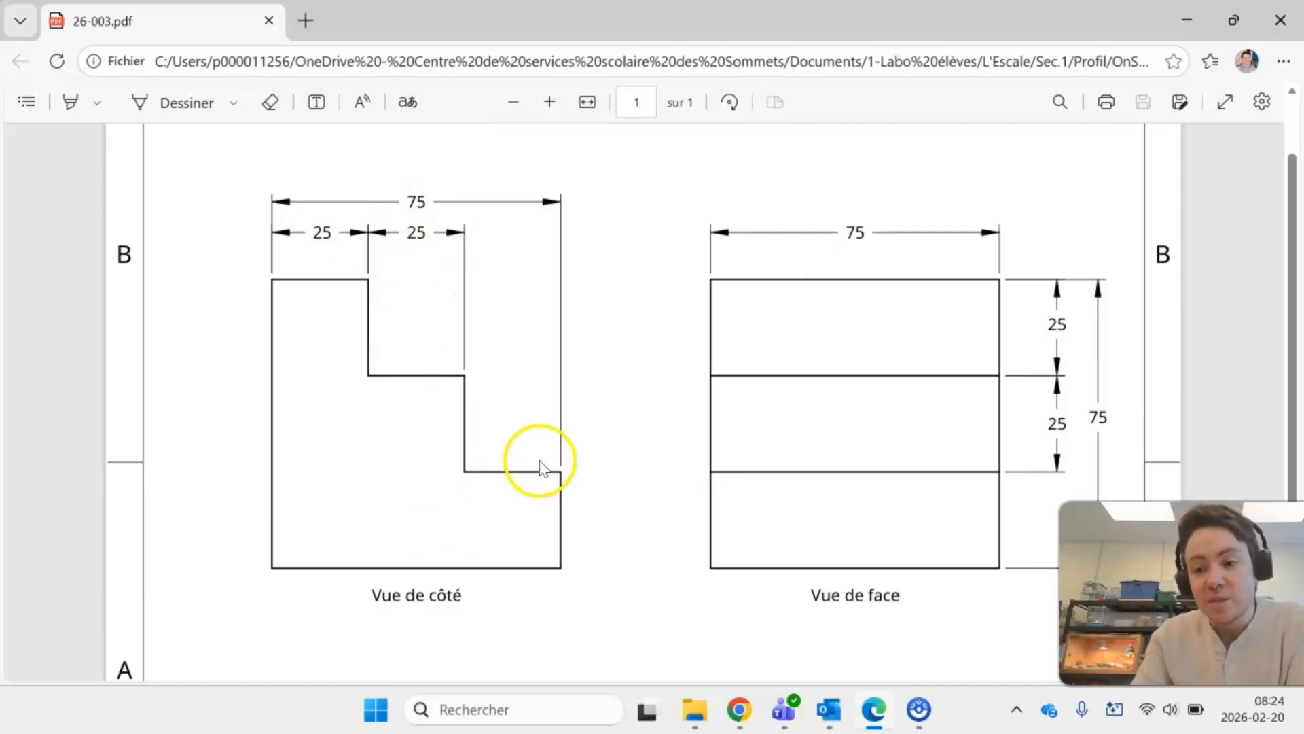
- Handwrite the missing 25 dimension for the lowest step on both the side view and the front view of the drawing
mouse_move(498, 451)
left_mouse_down()
mouse_move(529, 466)
mouse_move(543, 444)
left_mouse_up()
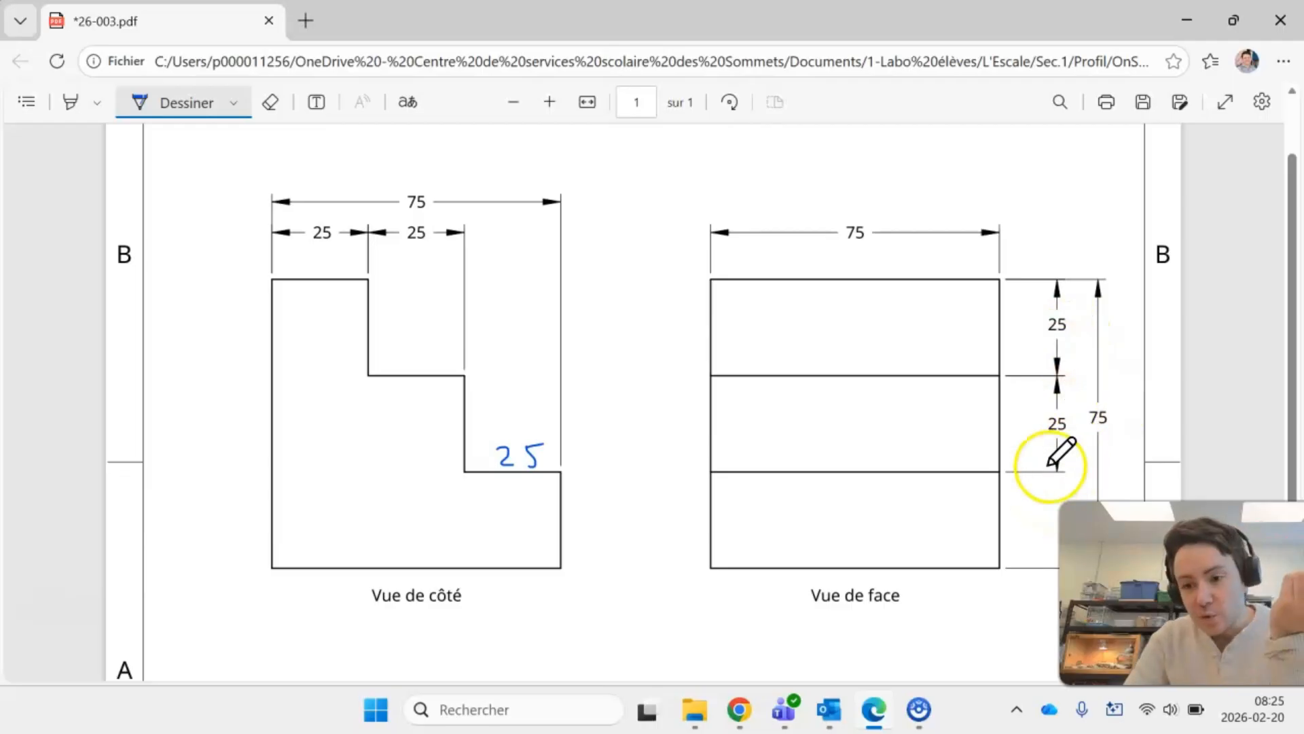
mouse_move(1016, 514)
left_mouse_down()
mouse_move(1028, 538)
mouse_move(1059, 506)
left_mouse_up()
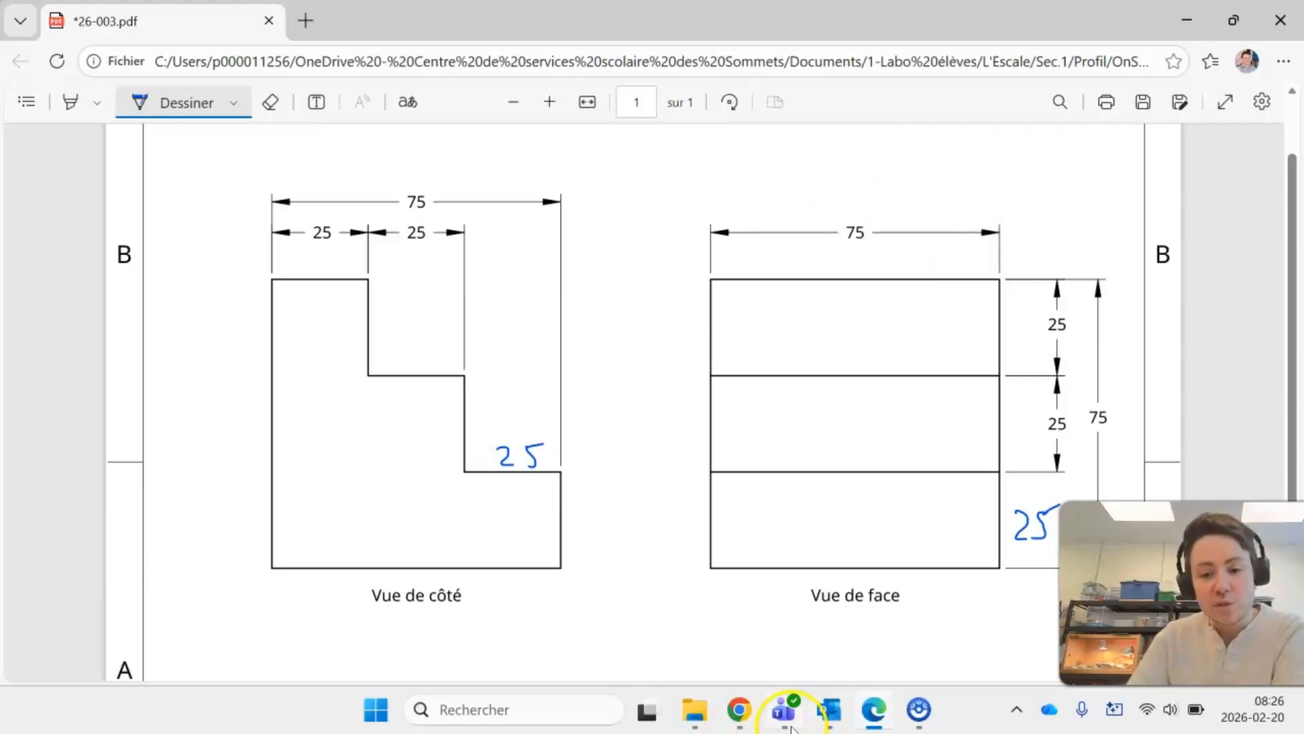
- Switch to Onshape and start a sketch on the Front plane, viewed straight on
left_click(738, 709)
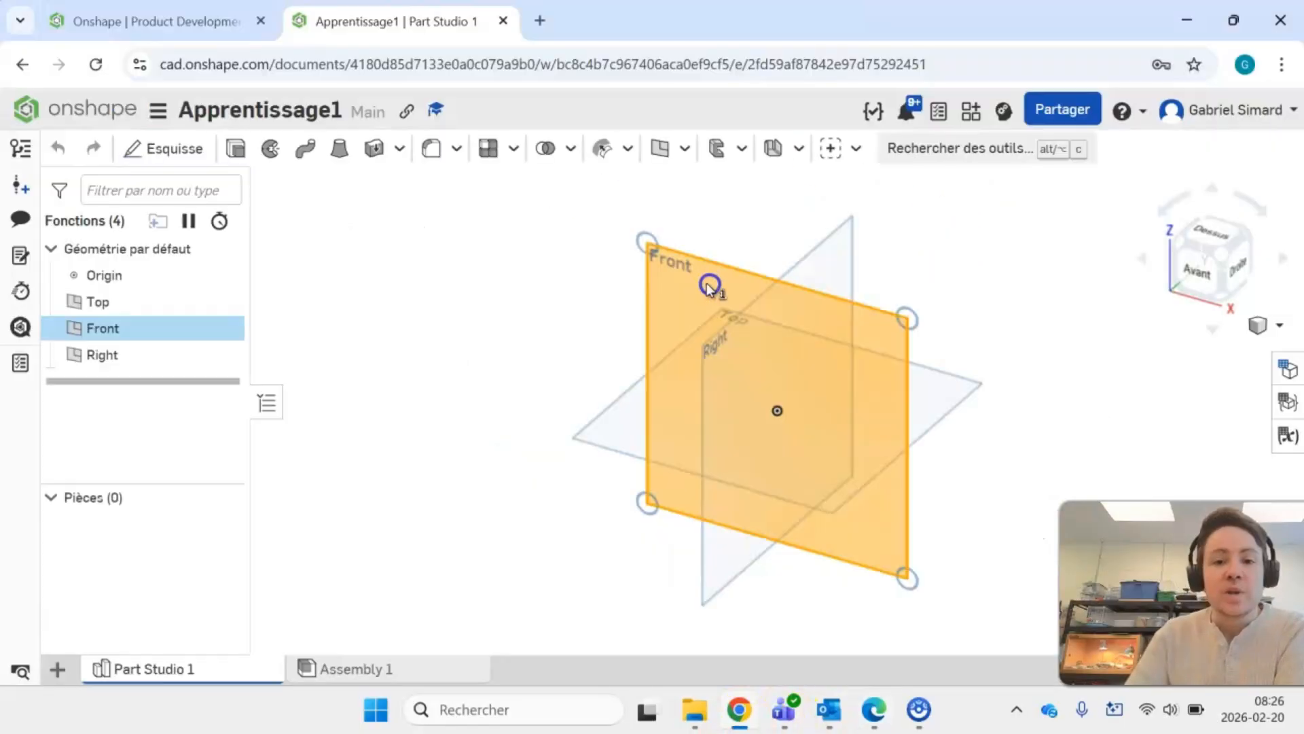
left_click(182, 144)
key("n")
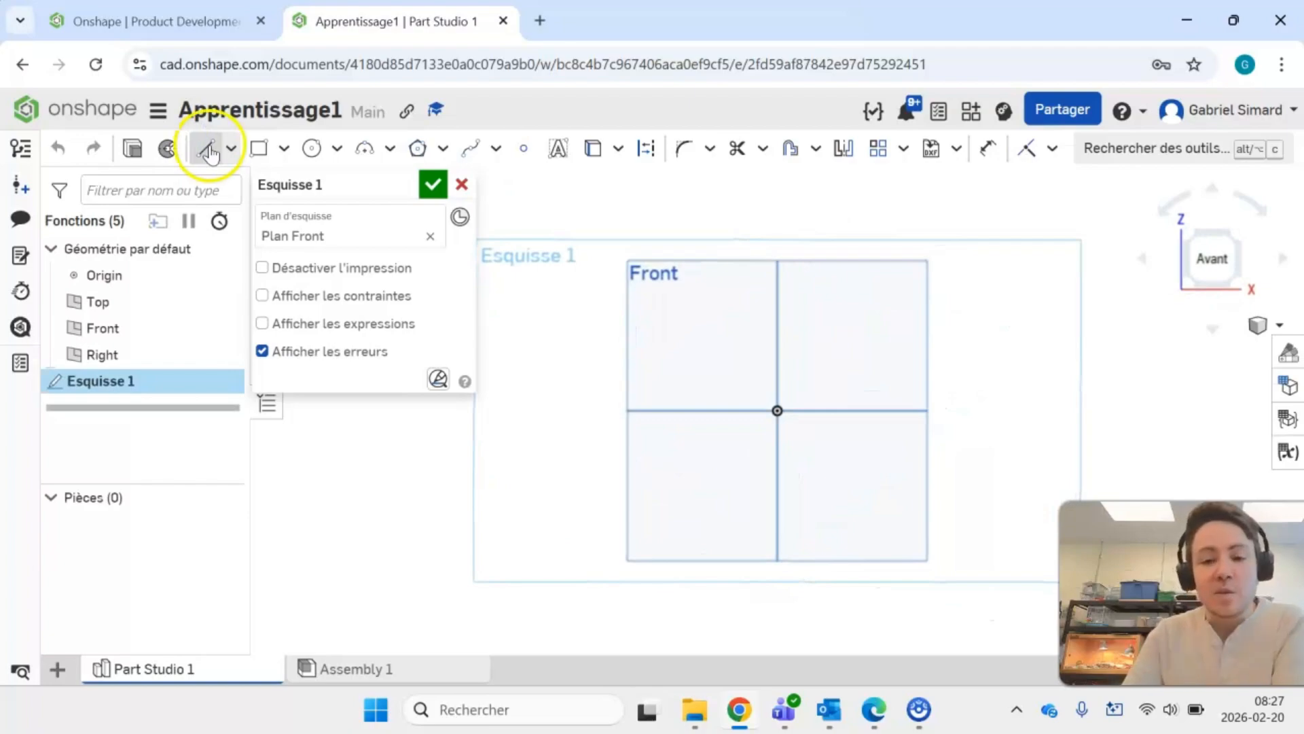
- Draw a closed three-step staircase profile around the origin with connected lines
left_click(206, 148)
left_click(684, 313)
left_click(684, 492)
left_click(898, 492)
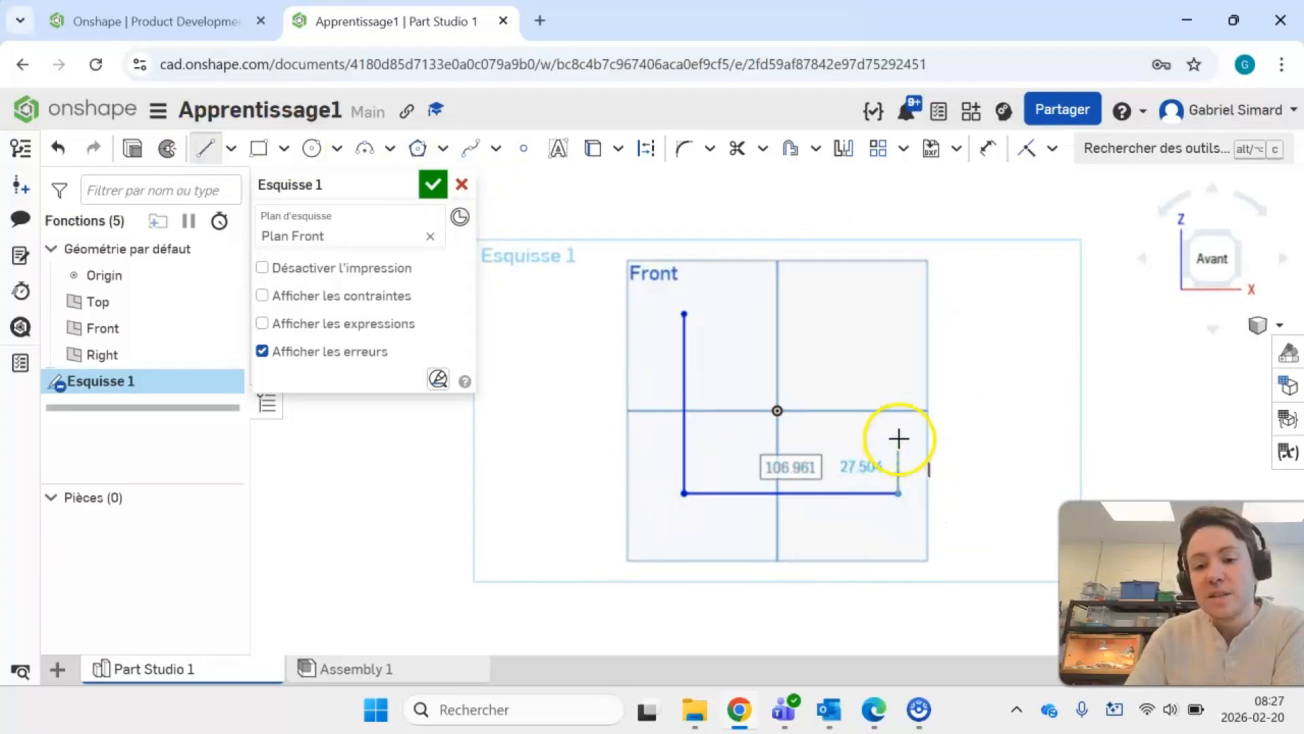
left_click(898, 438)
left_click(828, 438)
left_click(827, 372)
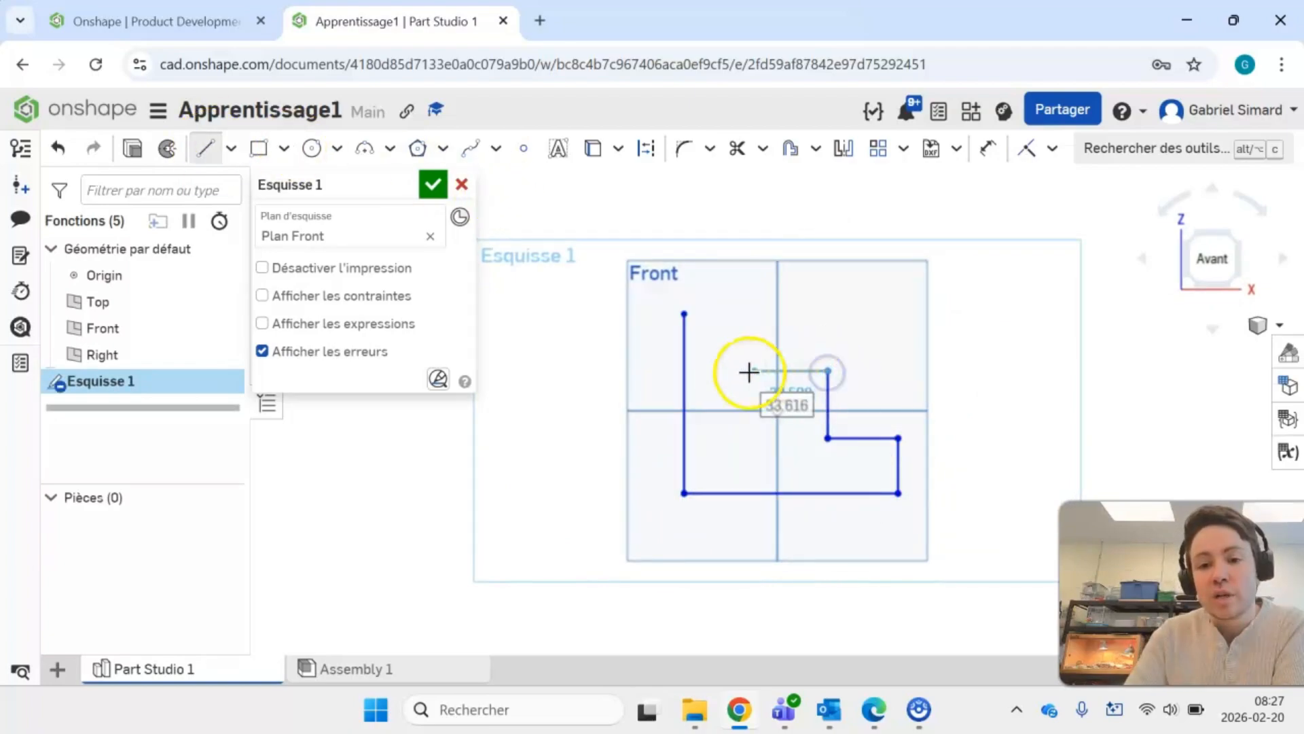
left_click(746, 372)
left_click(746, 314)
left_click(684, 313)
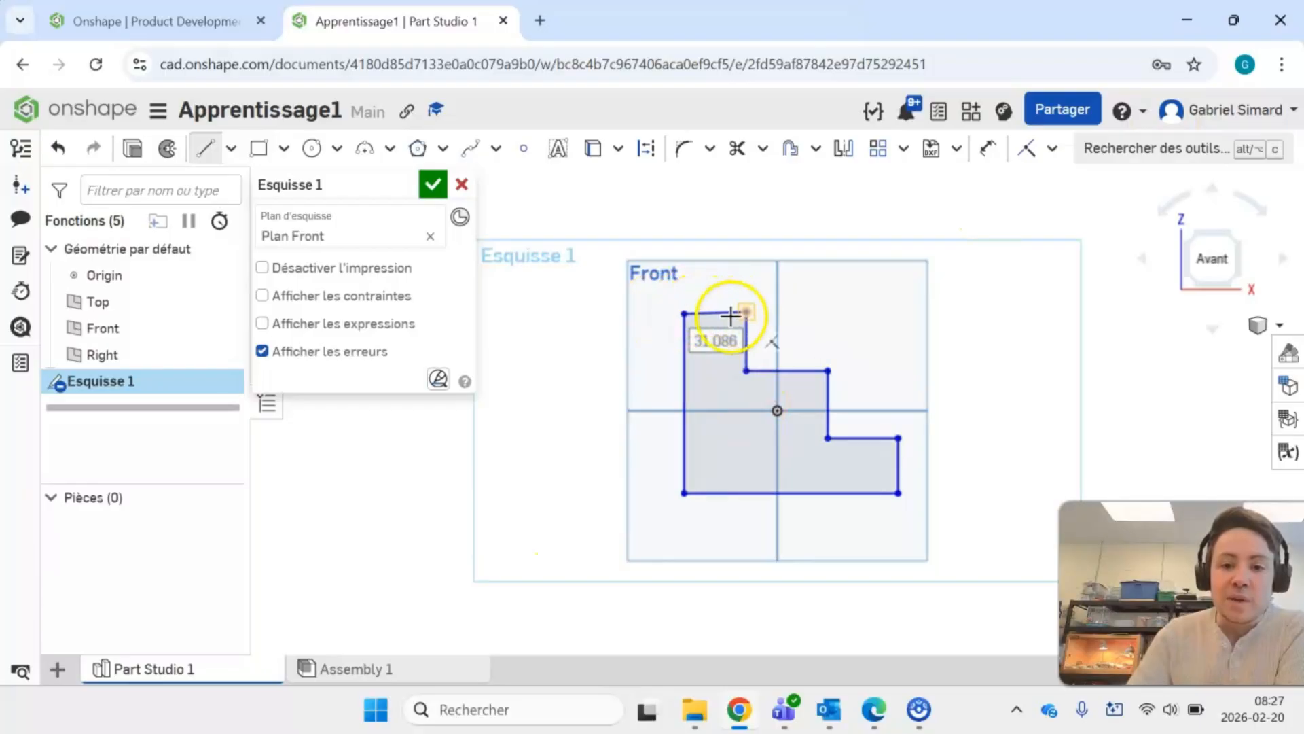
- Dimension the staircase profile's overall height and its base length to 75 mm each
left_click(988, 149)
scroll(803, 372, "up", 3)
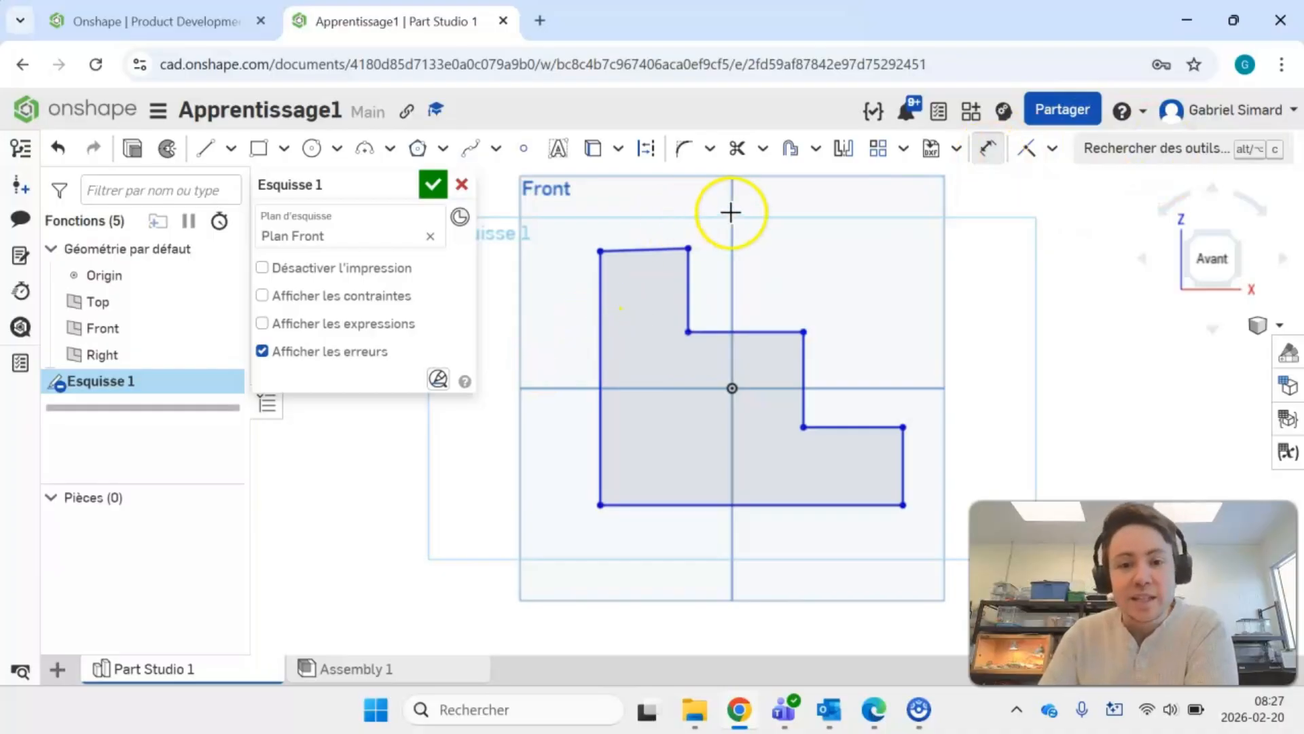
left_click(600, 303)
left_click(555, 360)
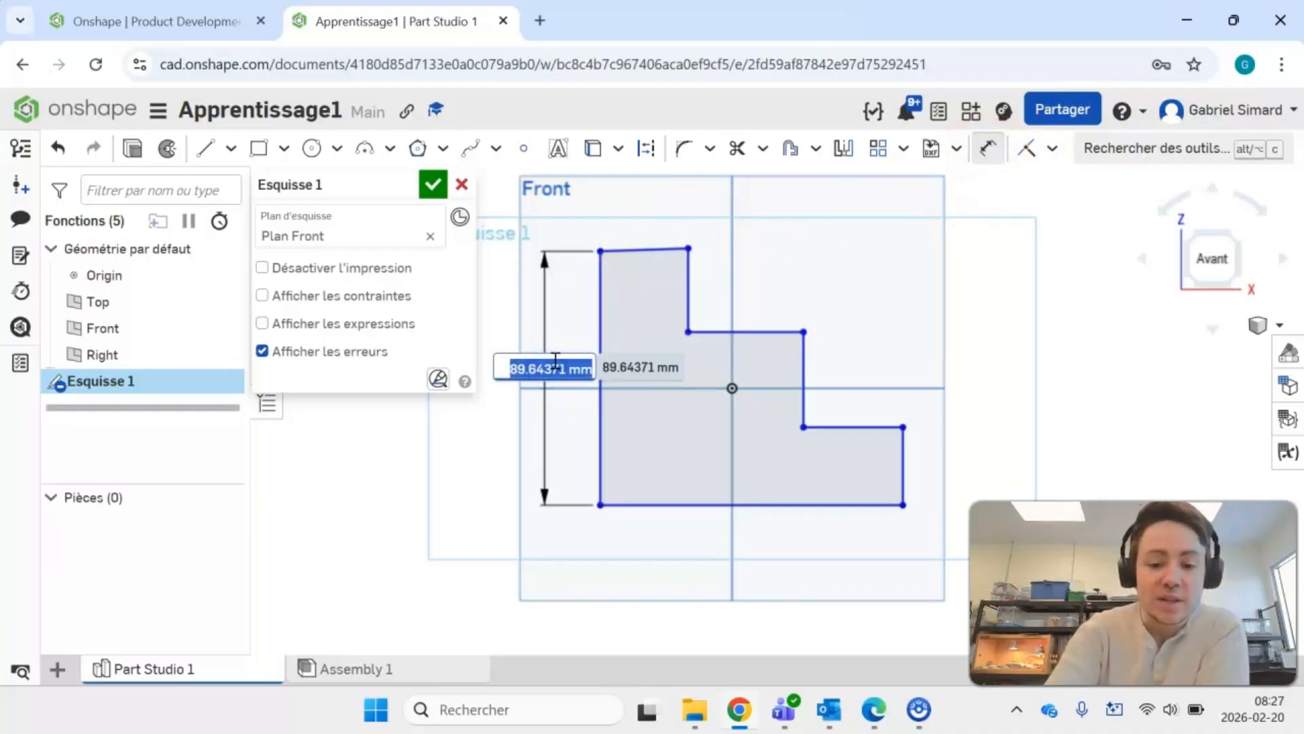
type("75")
key("Return")
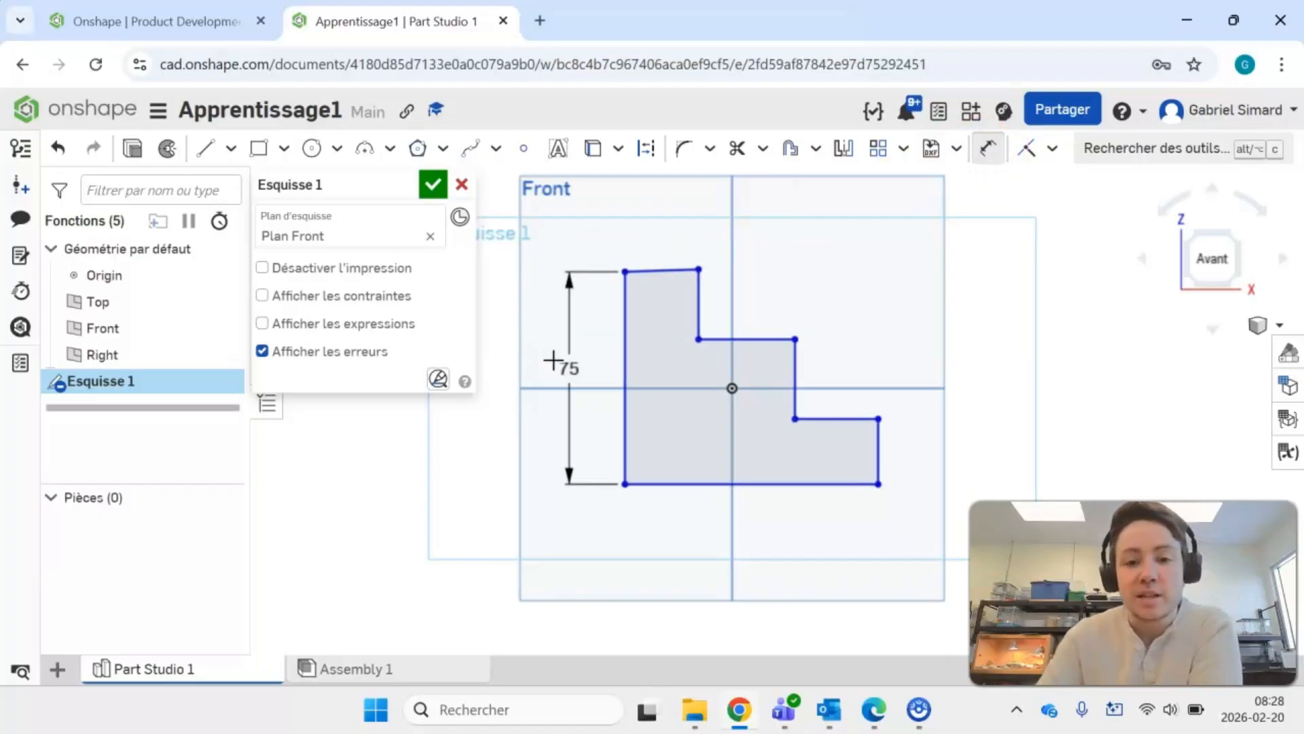
left_click(680, 484)
left_click(672, 518)
type("75")
key("Return")
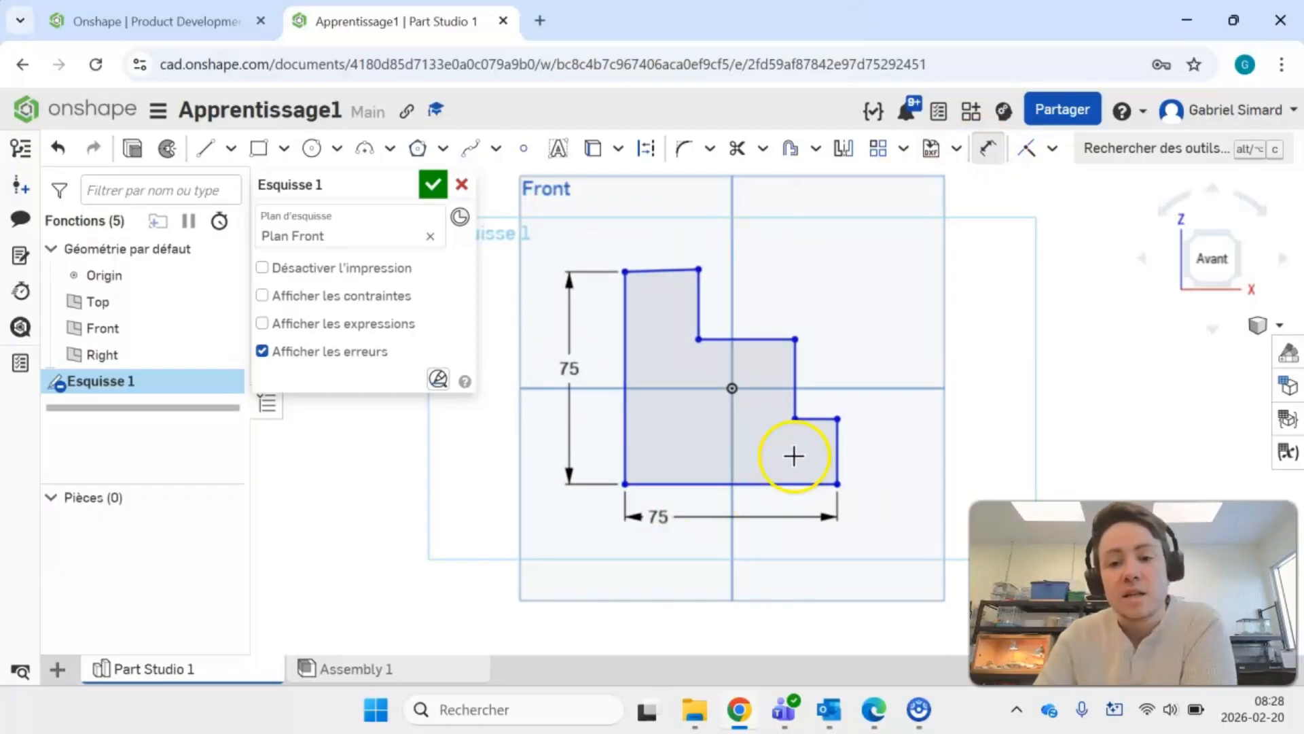
- Dimension the heights of the lowest and middle steps to 25 mm each
left_click(838, 442)
left_click(914, 432)
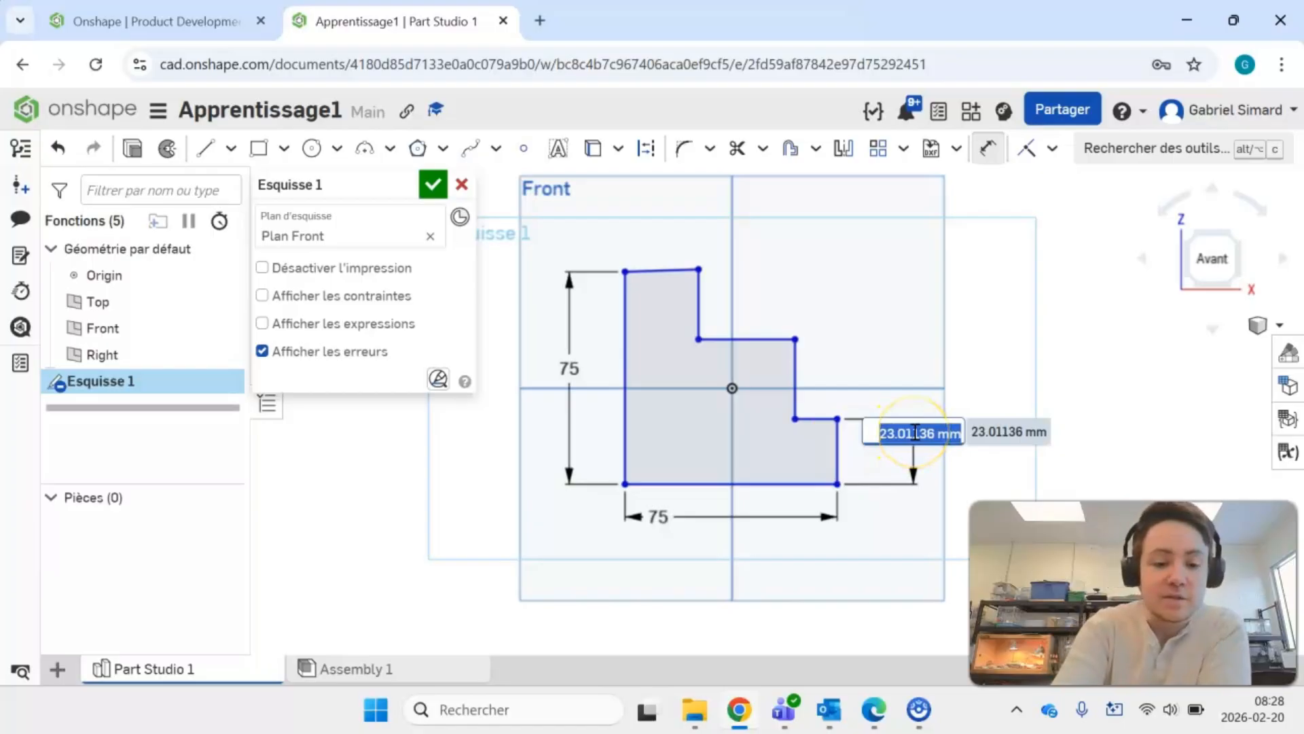
type("25")
key("Return")
left_click(794, 371)
left_click(975, 326)
type("2")
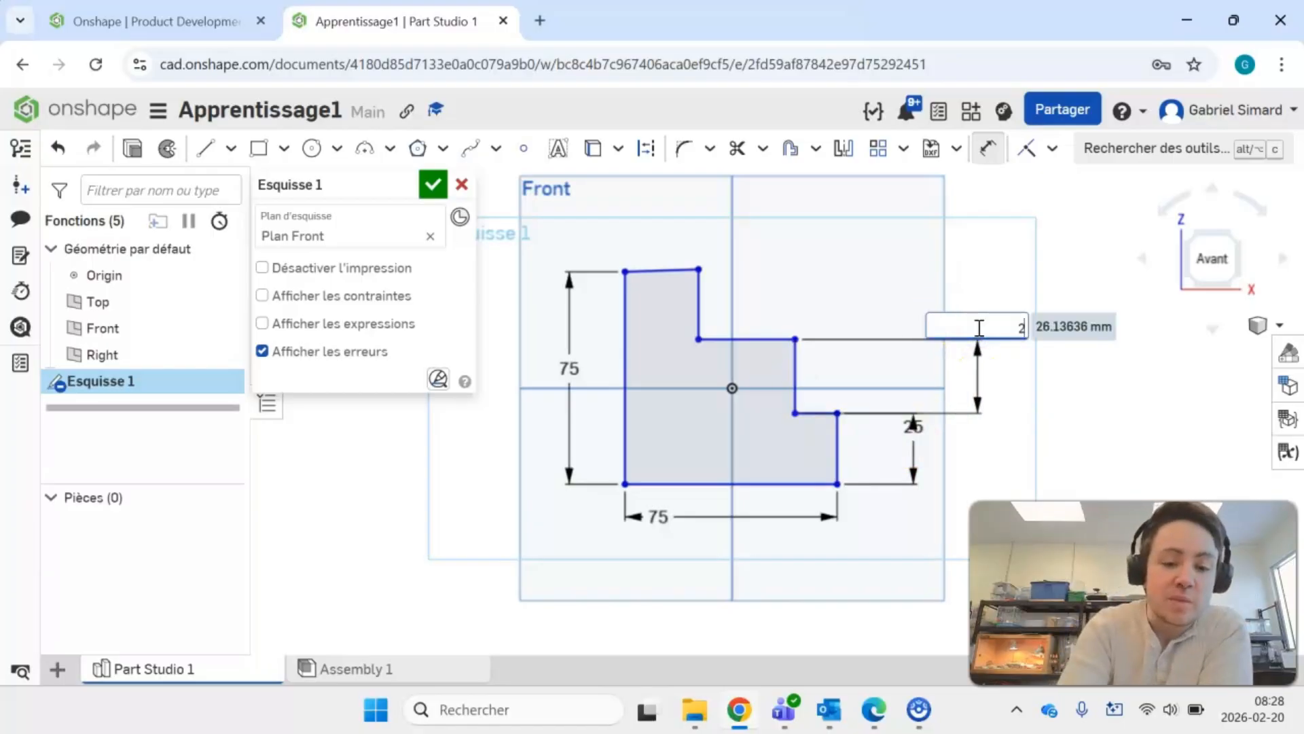
key("Return")
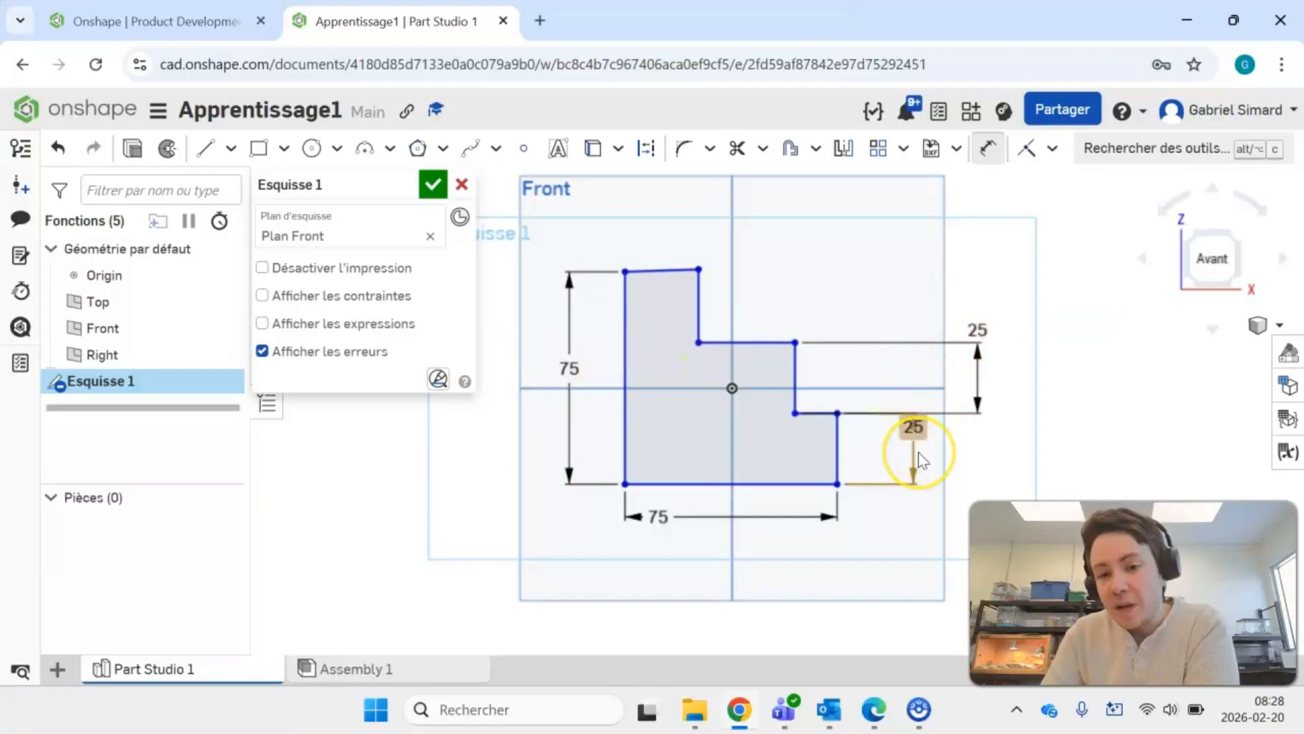
- Dimension the horizontal depths of the lowest and middle steps to 25 mm each
left_click(689, 328)
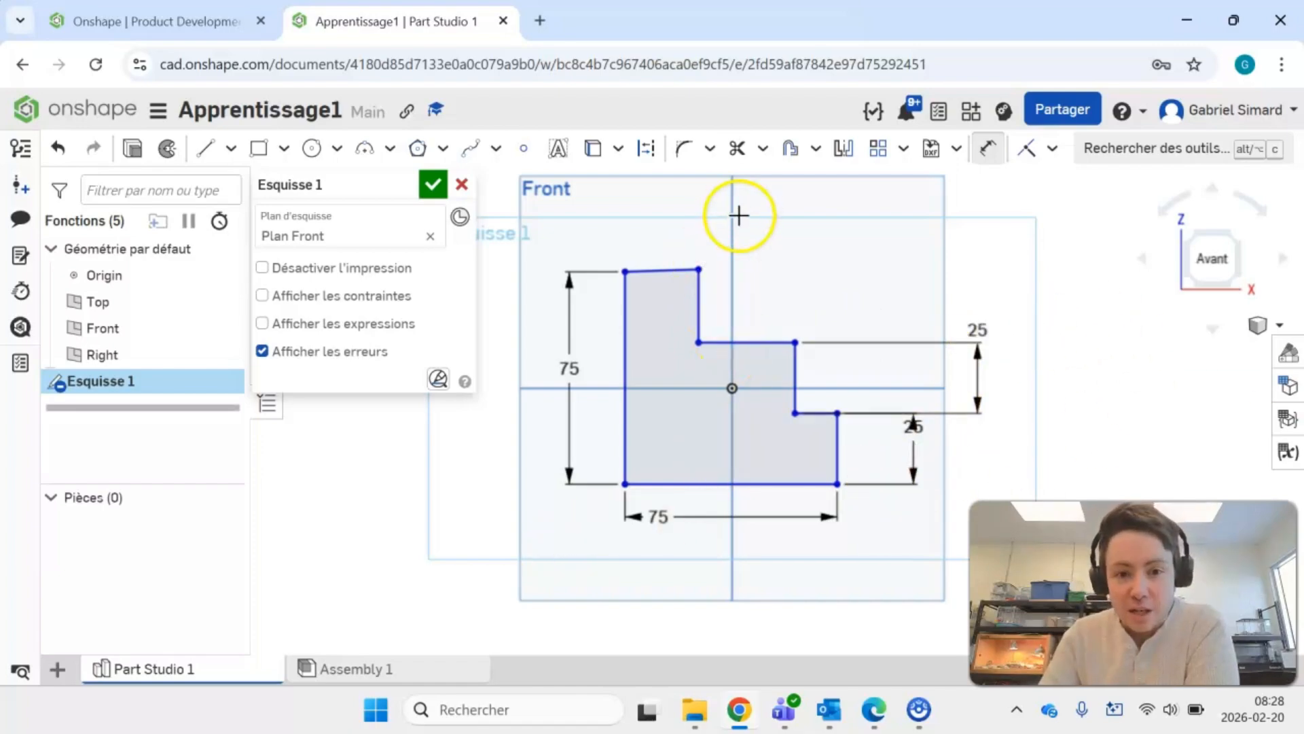
left_click(847, 277)
type("25")
key("Return")
left_click(756, 229)
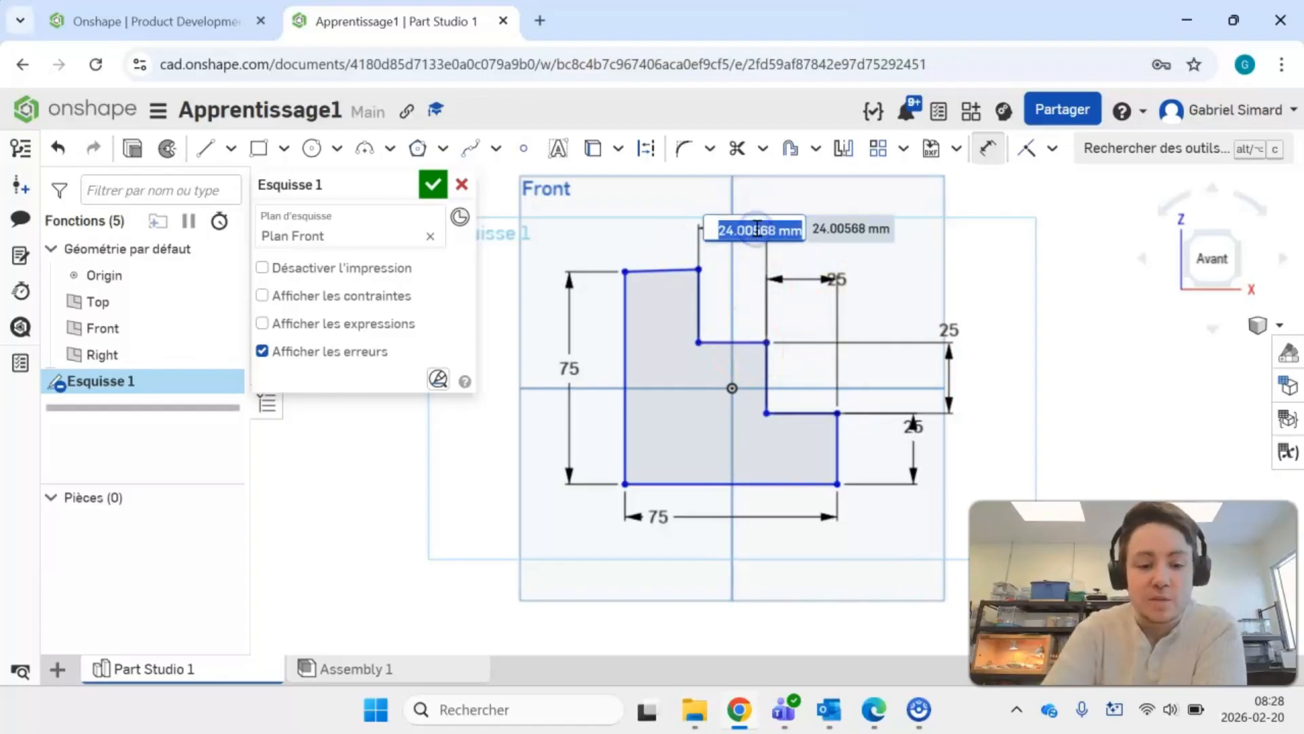
type("25")
key("Return")
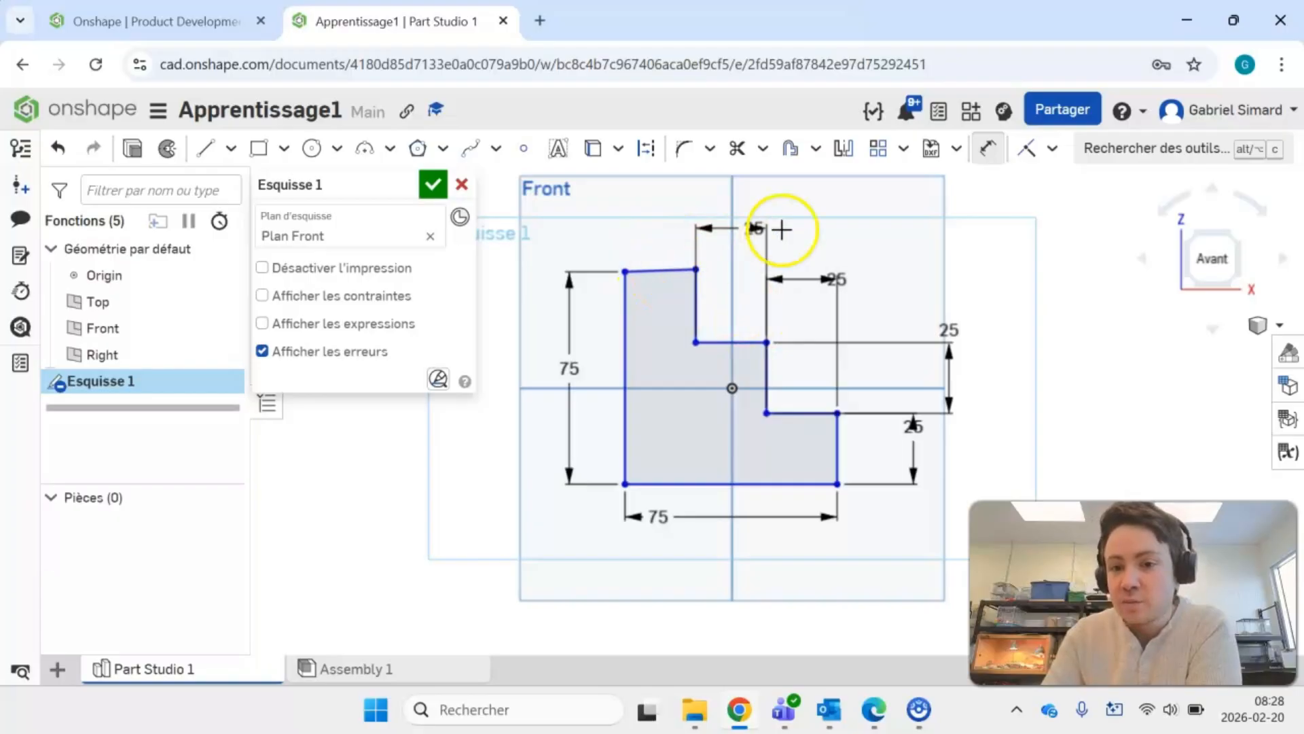
- Apply a Horizontal constraint to the slanted top edge of the profile and finish the sketch
left_click(993, 153)
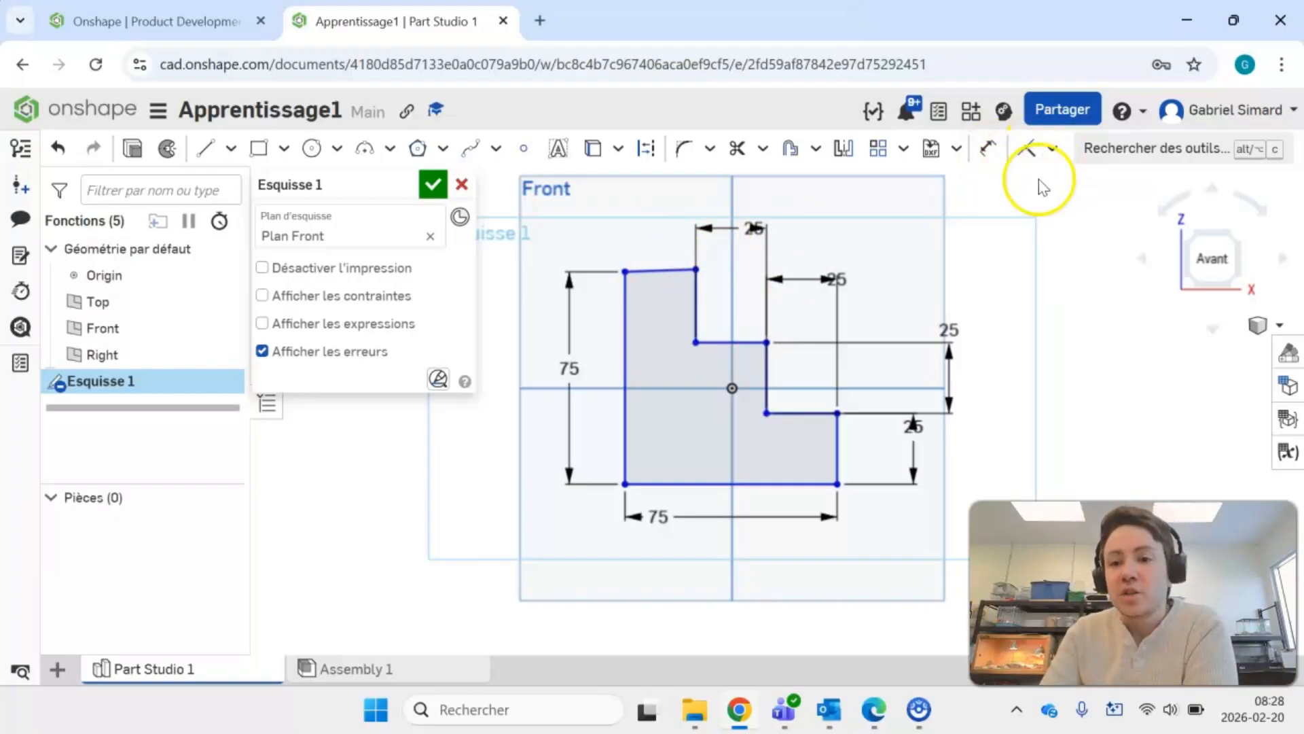
left_click(1053, 151)
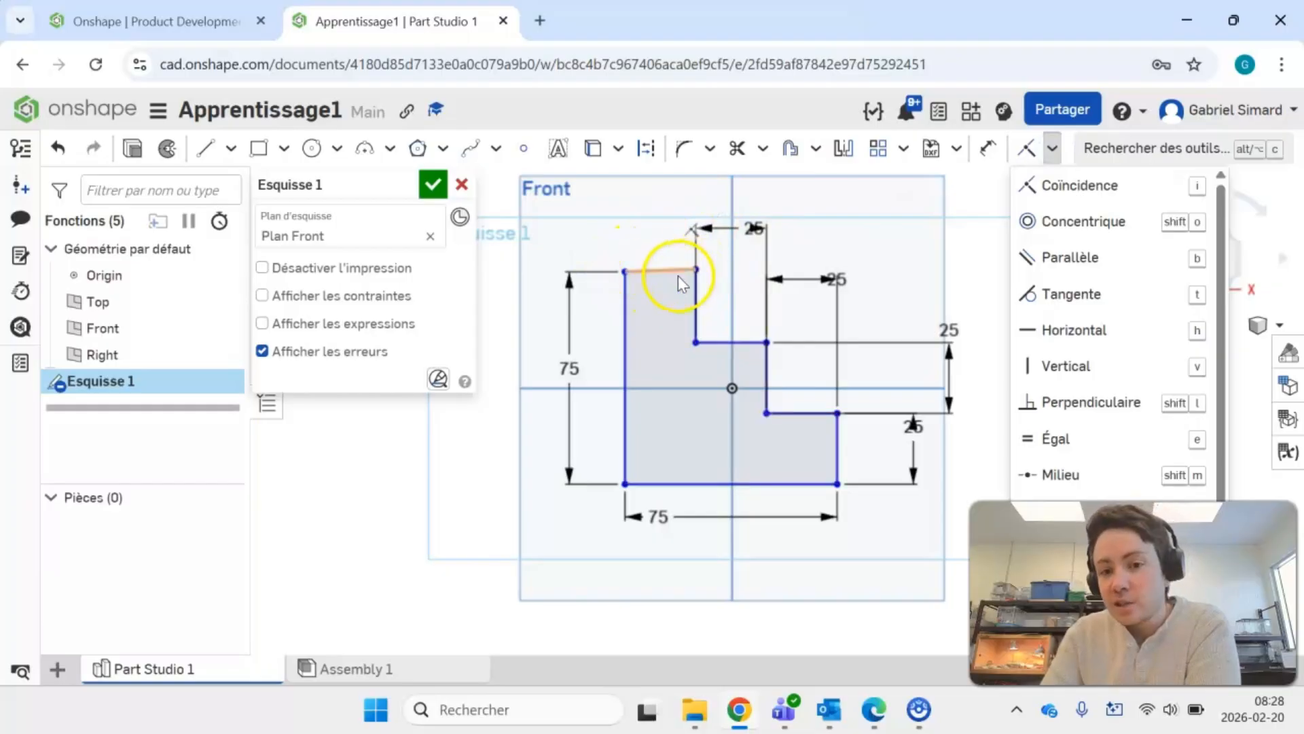
left_click(1100, 330)
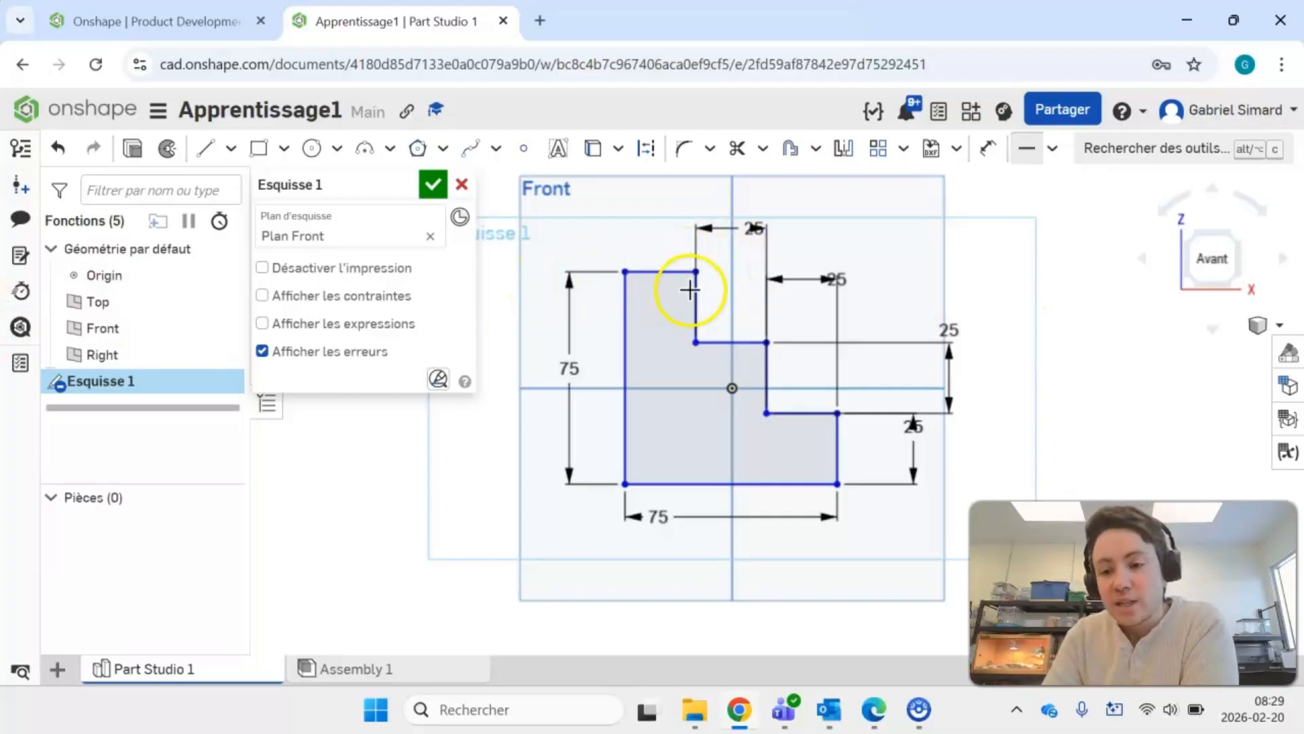
left_click(1028, 146)
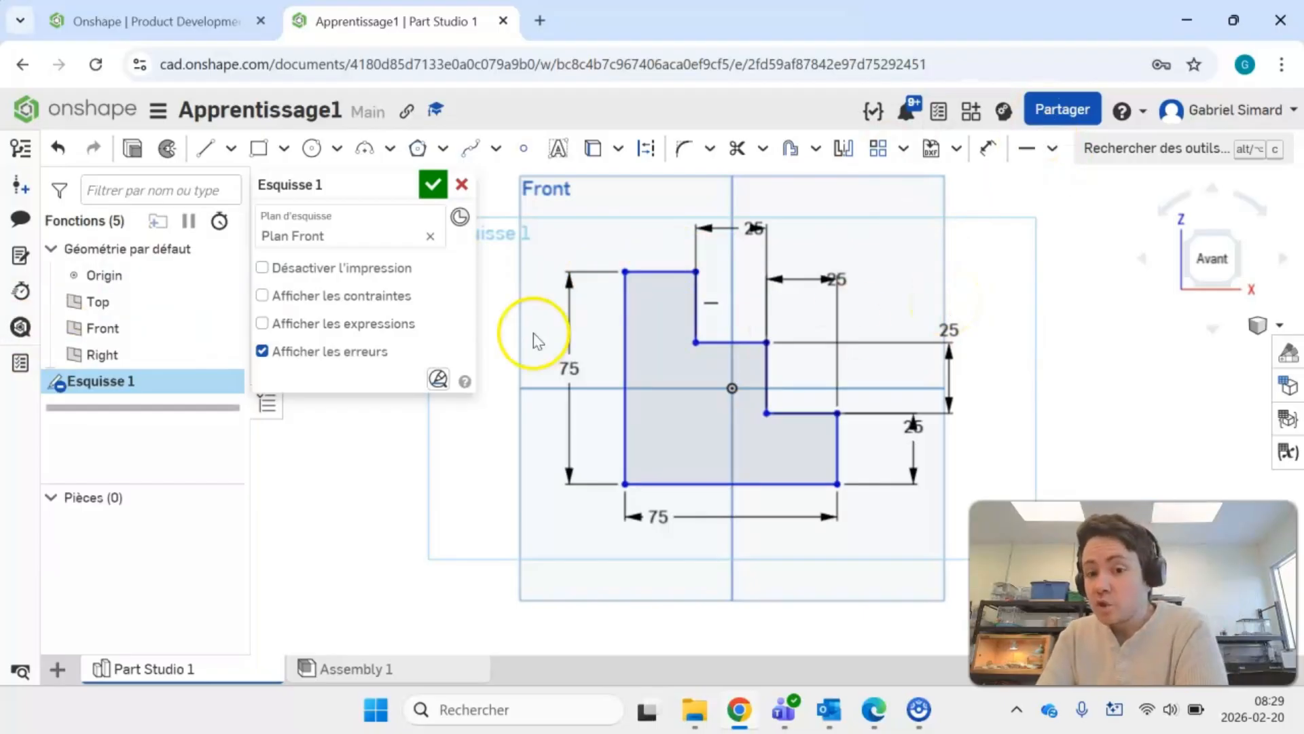
left_click(432, 184)
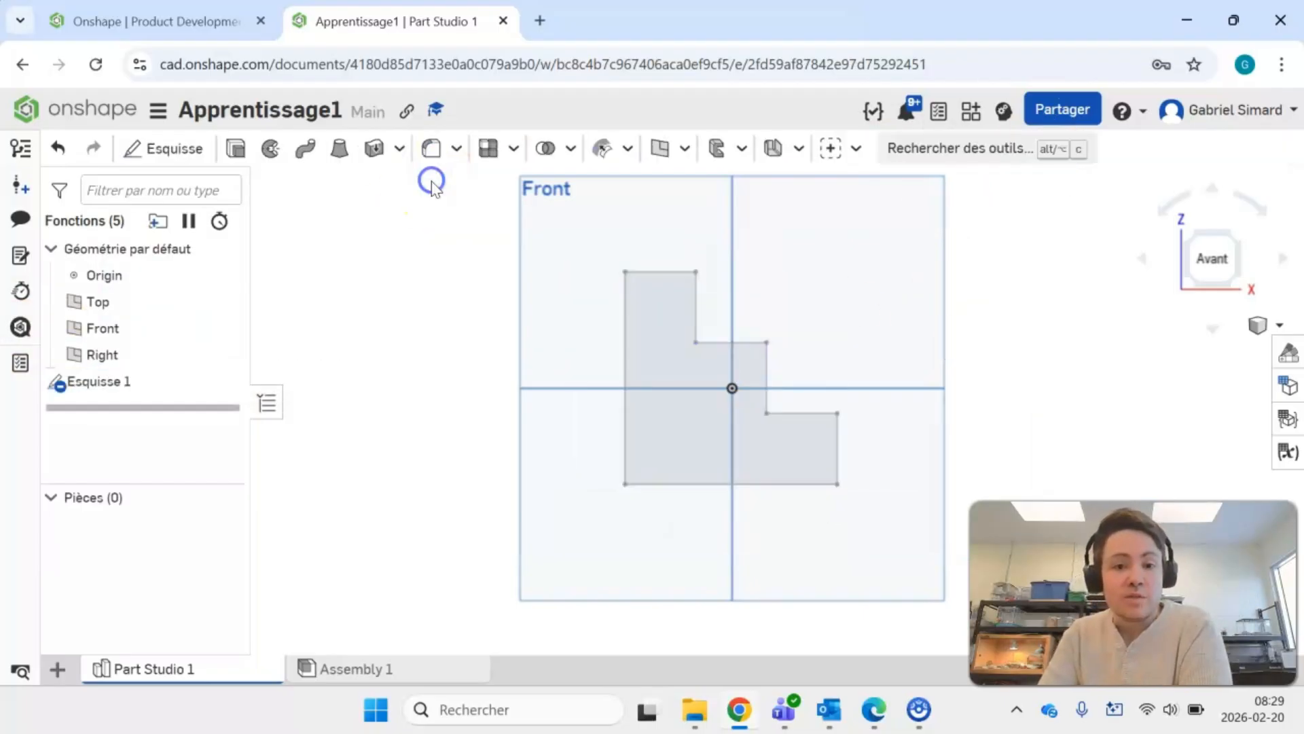
- Extrude the staircase profile into a new solid and inspect it from other angles
left_click(235, 148)
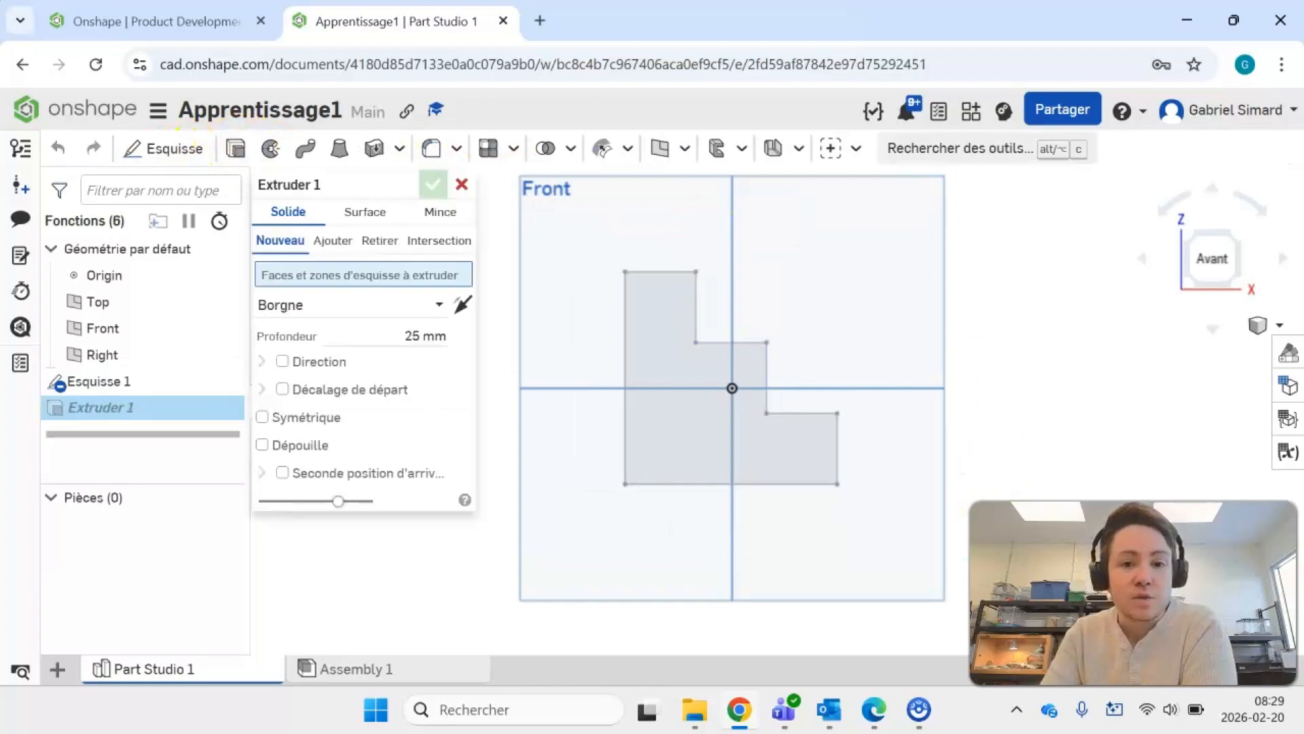
left_click(702, 430)
left_click(413, 353)
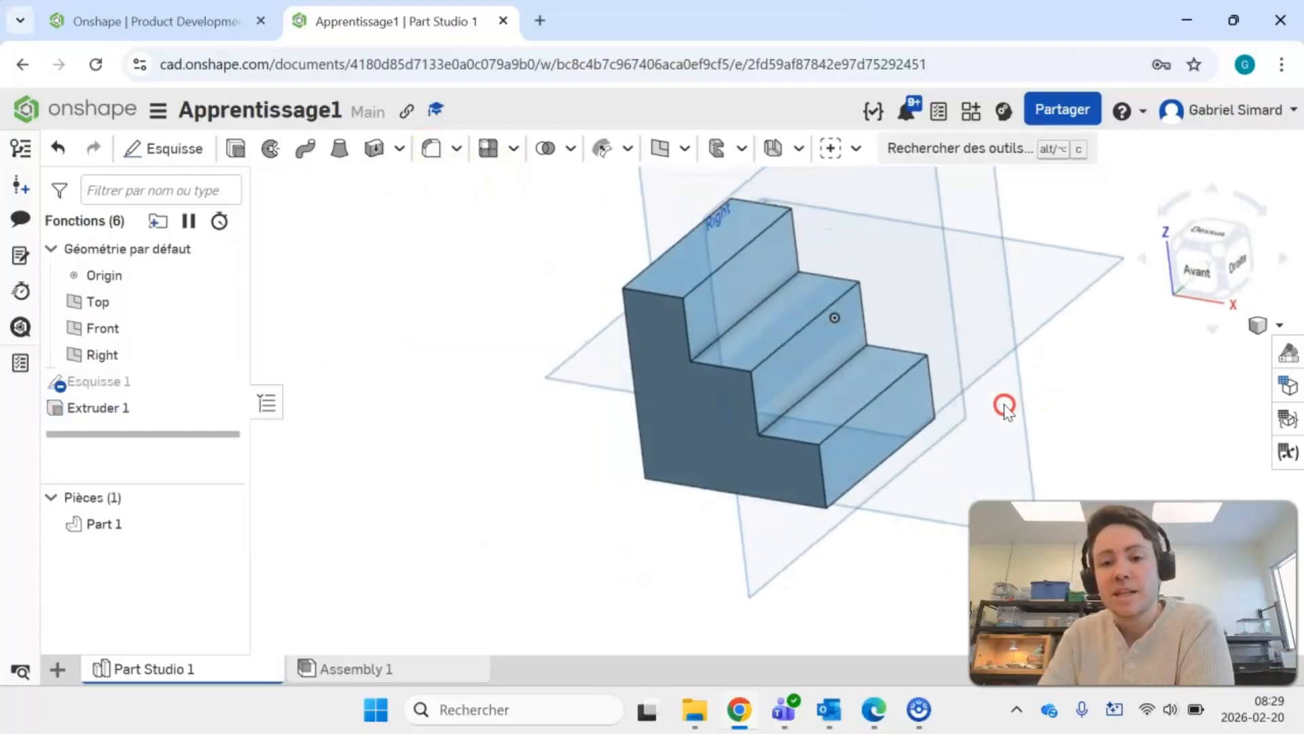
right_click_drag(1004, 408, 442, 469)
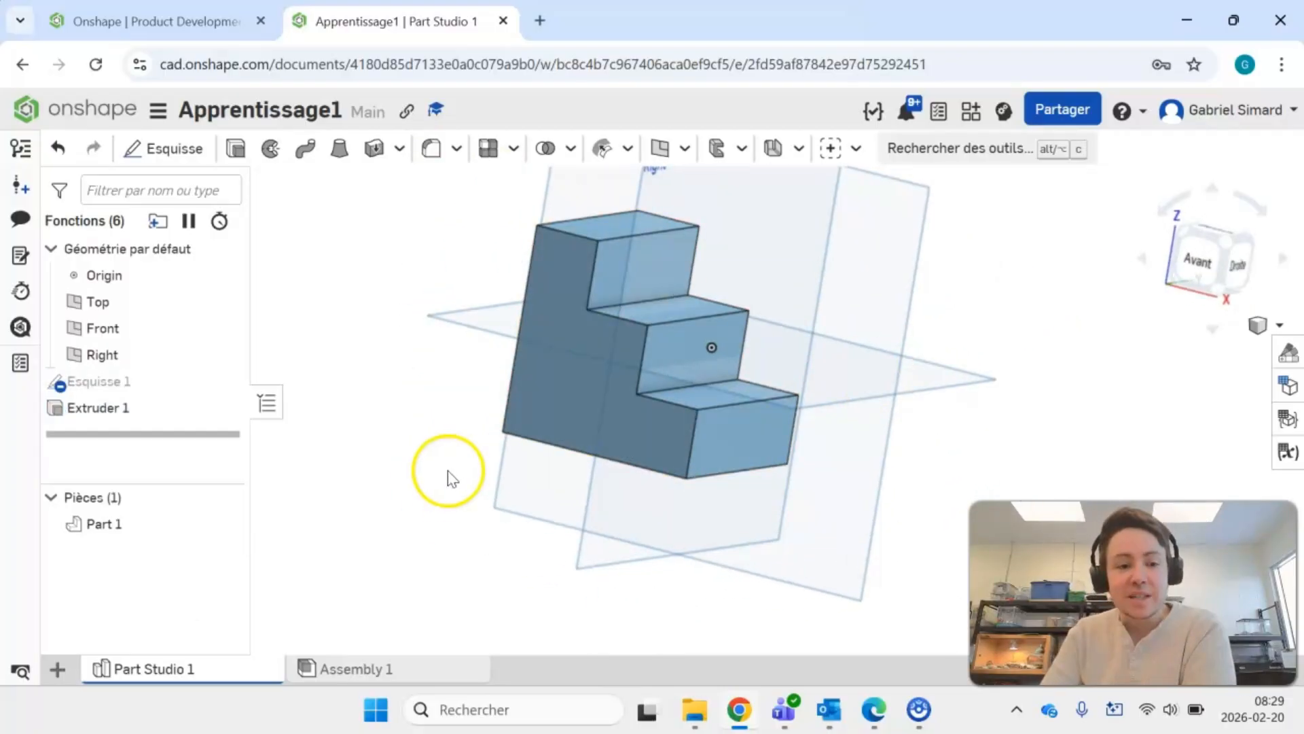
- Add a second Part Studio to the document and refer back to the staircase drawing
left_click(57, 669)
left_click(178, 519)
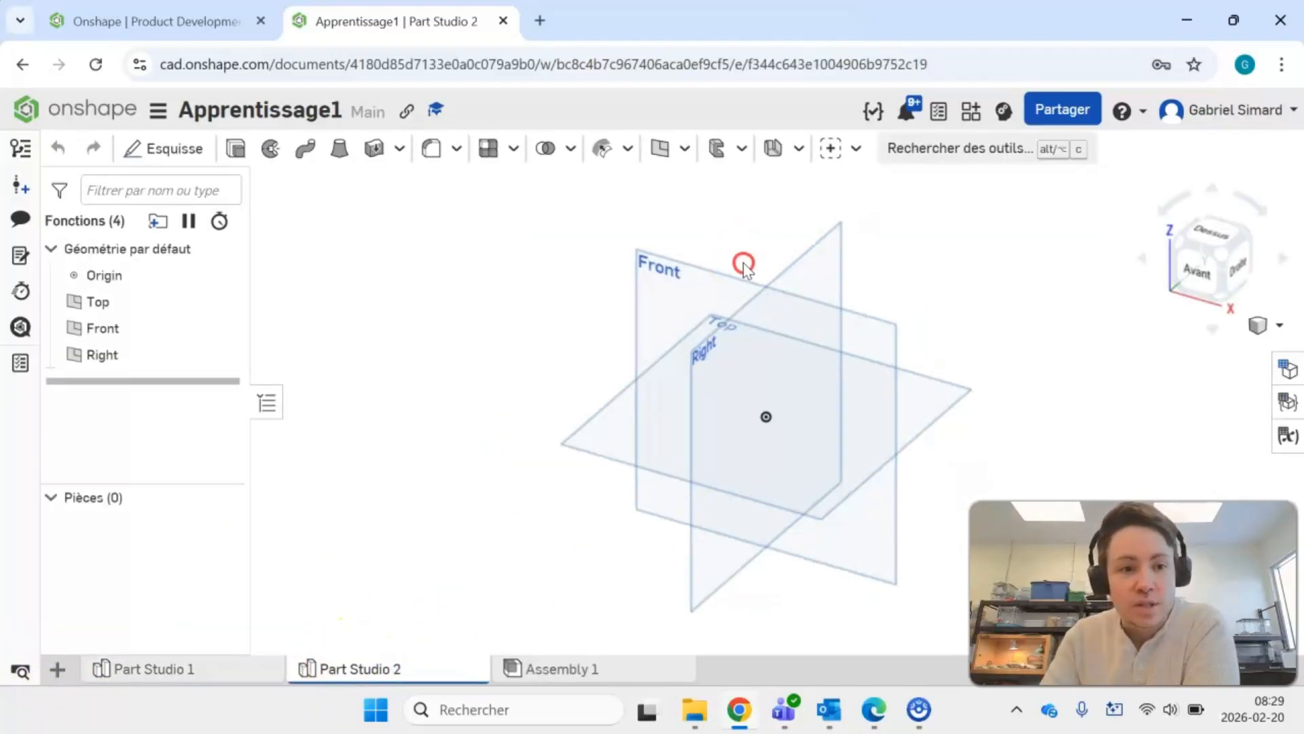
key("alt+Tab")
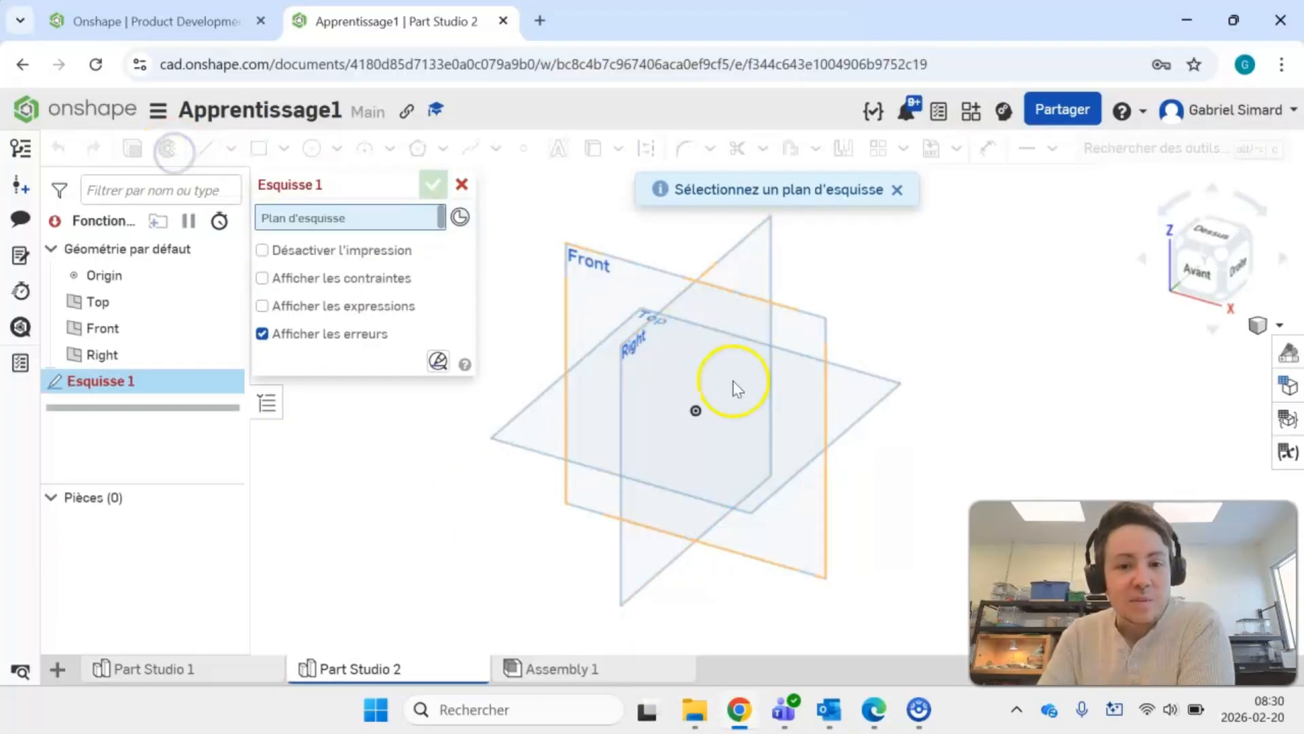
left_click(548, 441)
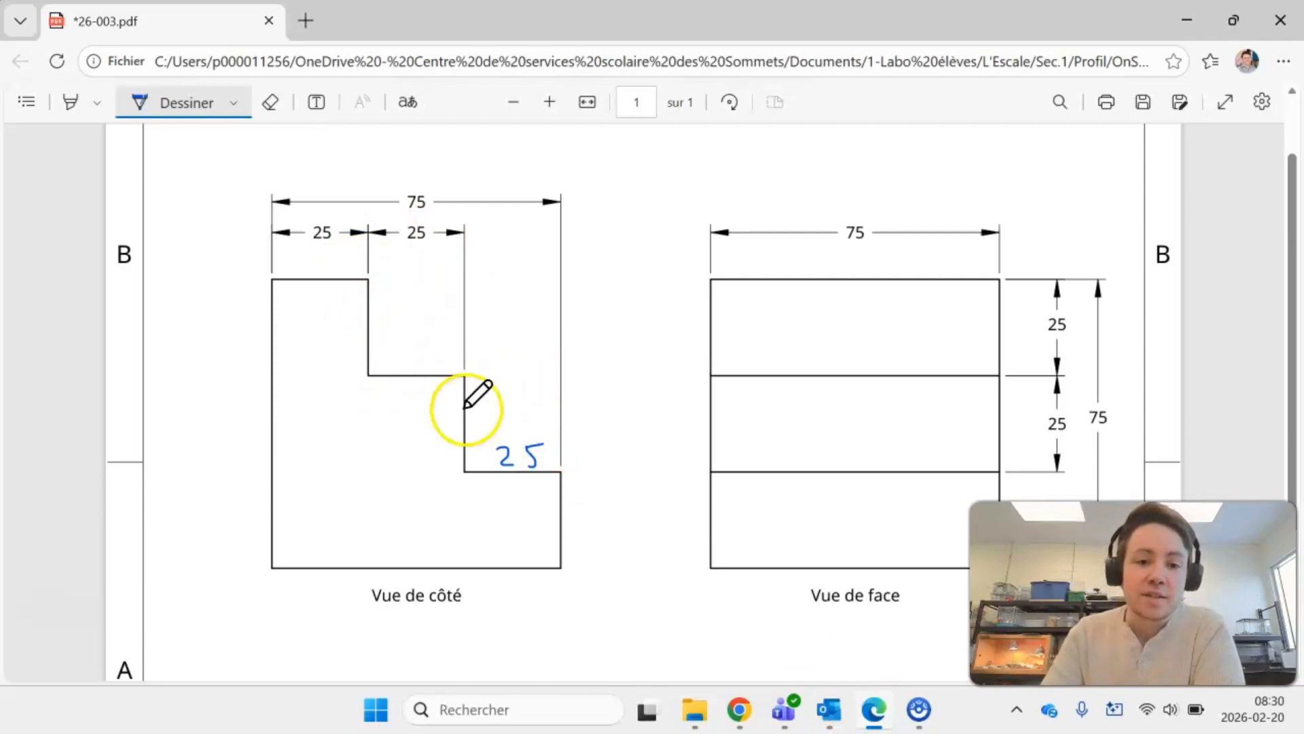
- Sketch a rectangle on the cube's top face from one corner to the opposite edge, leaving a 25 mm strip uncovered
left_click(259, 148)
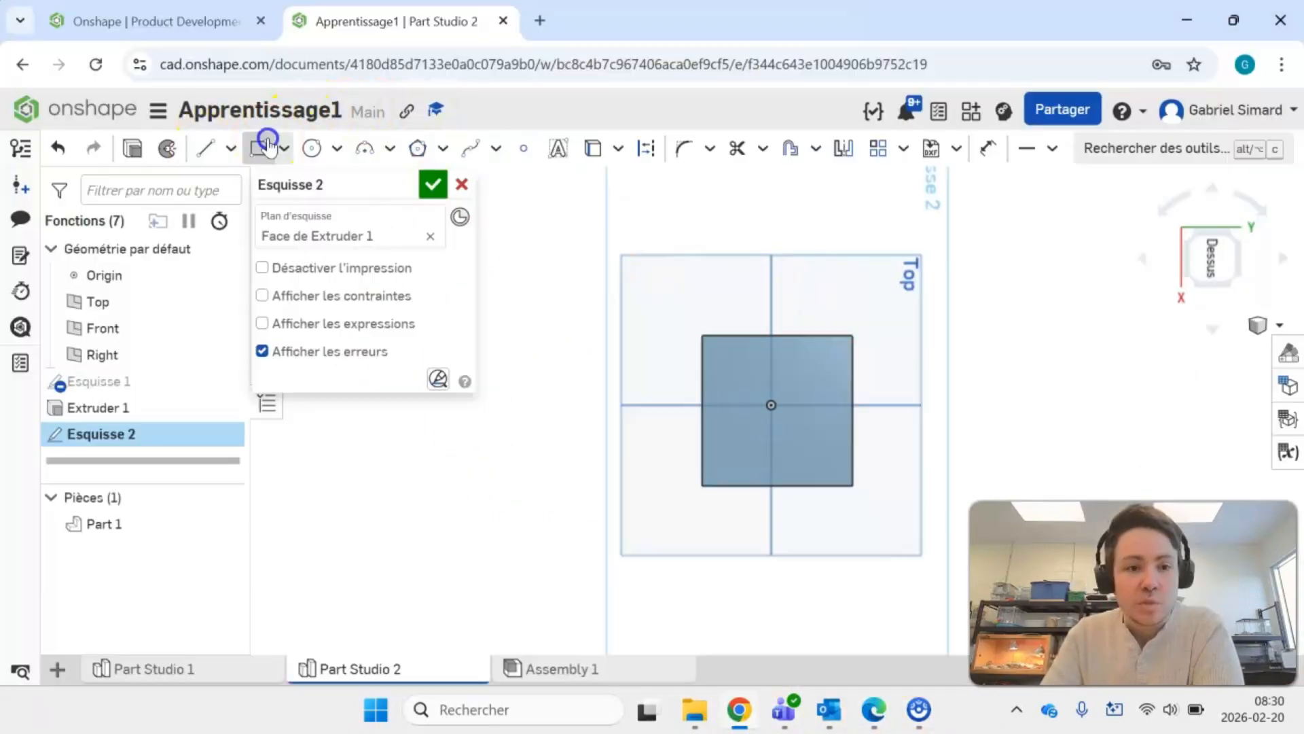
left_click(850, 336)
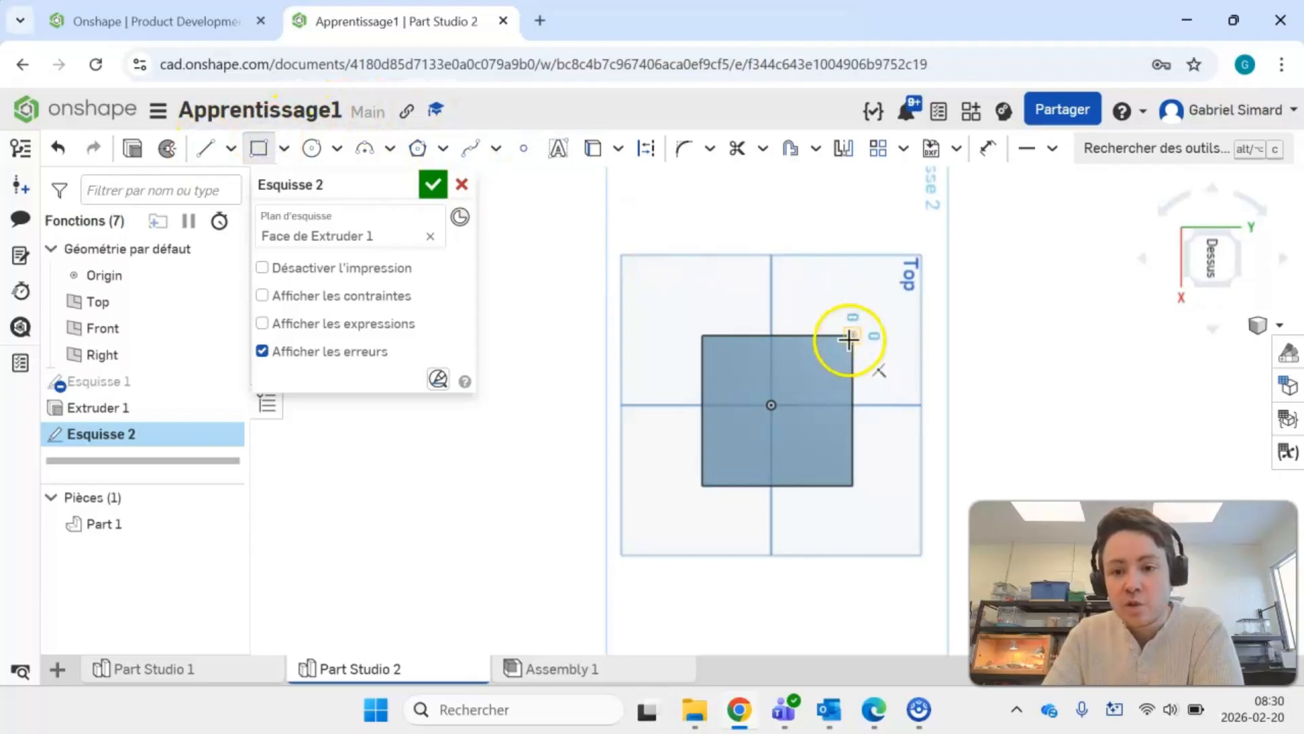
left_click(750, 485)
left_click(988, 147)
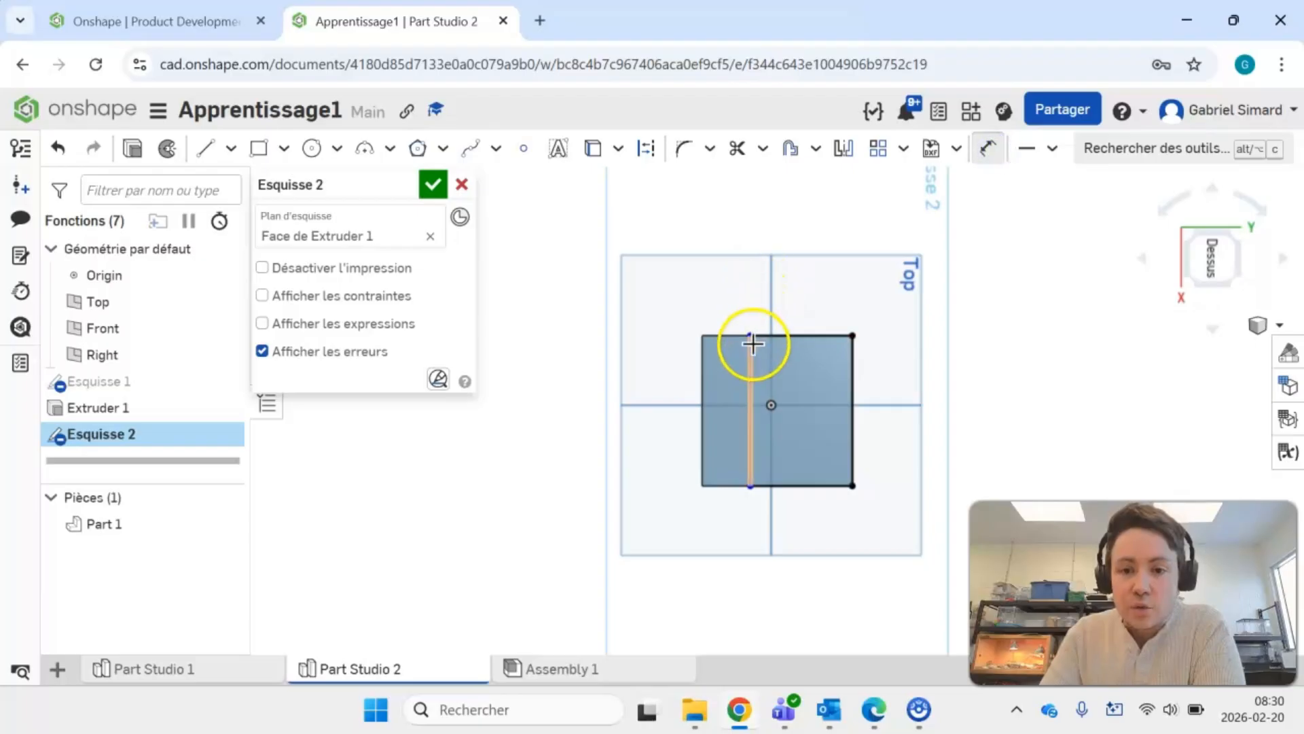
left_click(752, 353)
left_click(705, 358)
left_click(723, 299)
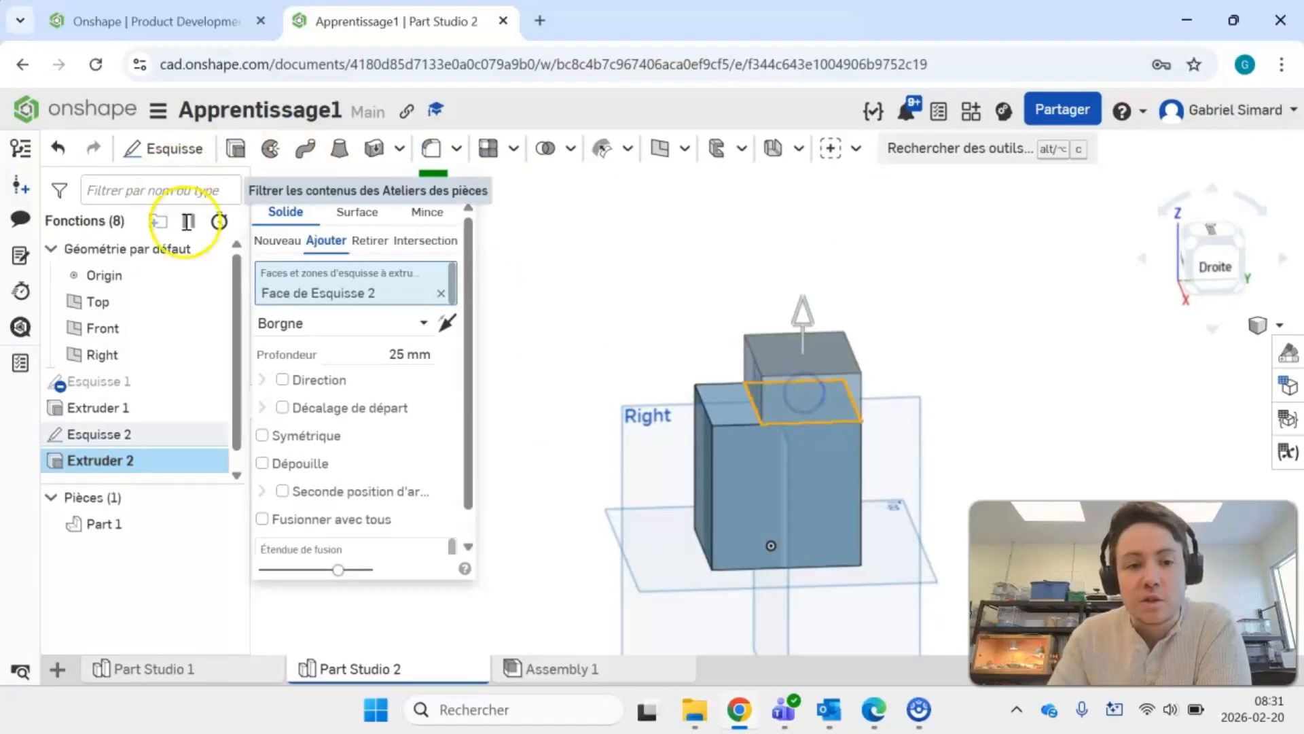
type("25")
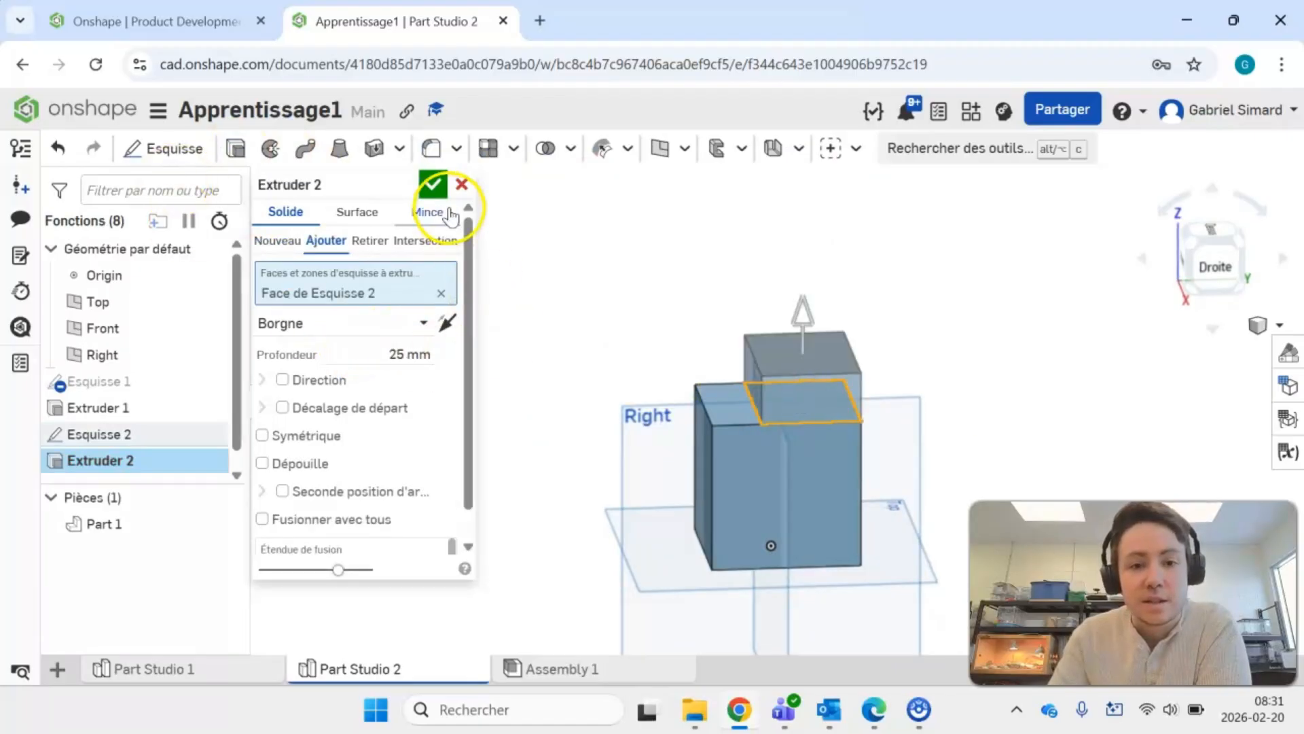
- Cut the rectangle 25 mm deep into the cube with a Remove extrude to form the upper step
left_click(367, 241)
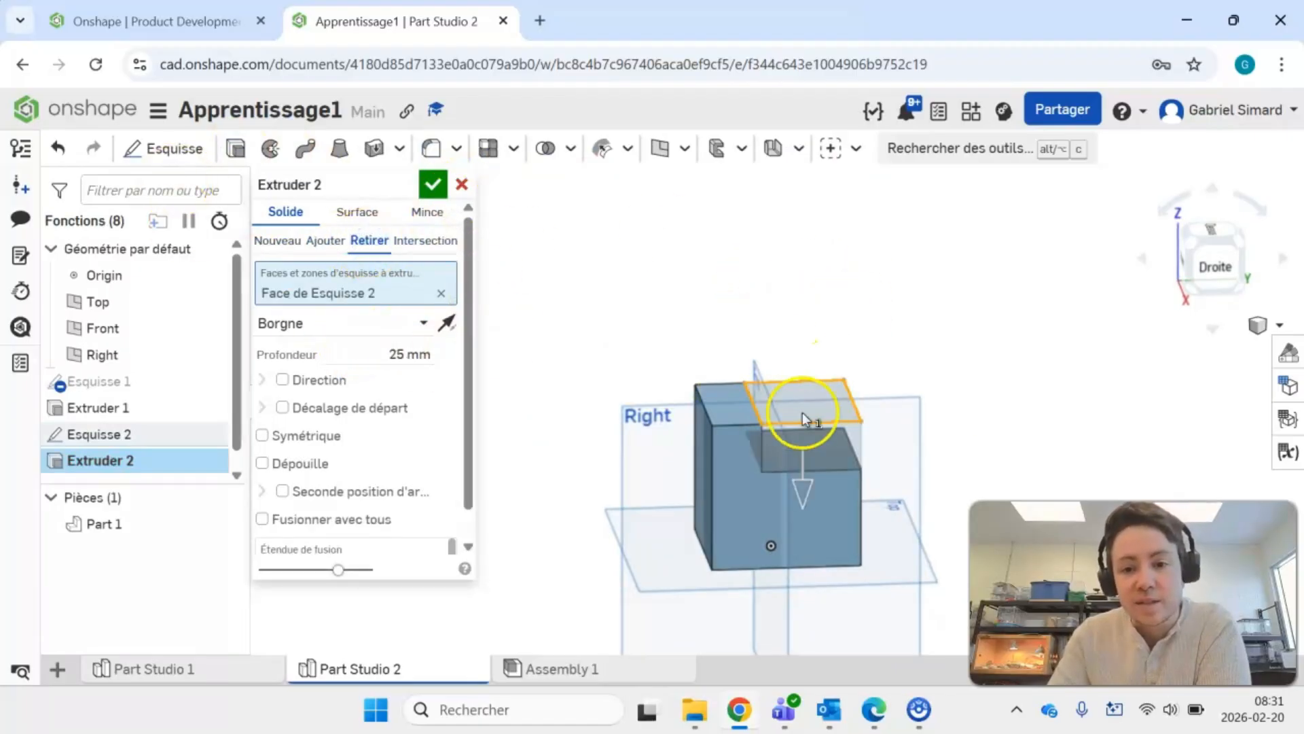
left_click(433, 184)
right_click_drag(951, 388, 913, 389)
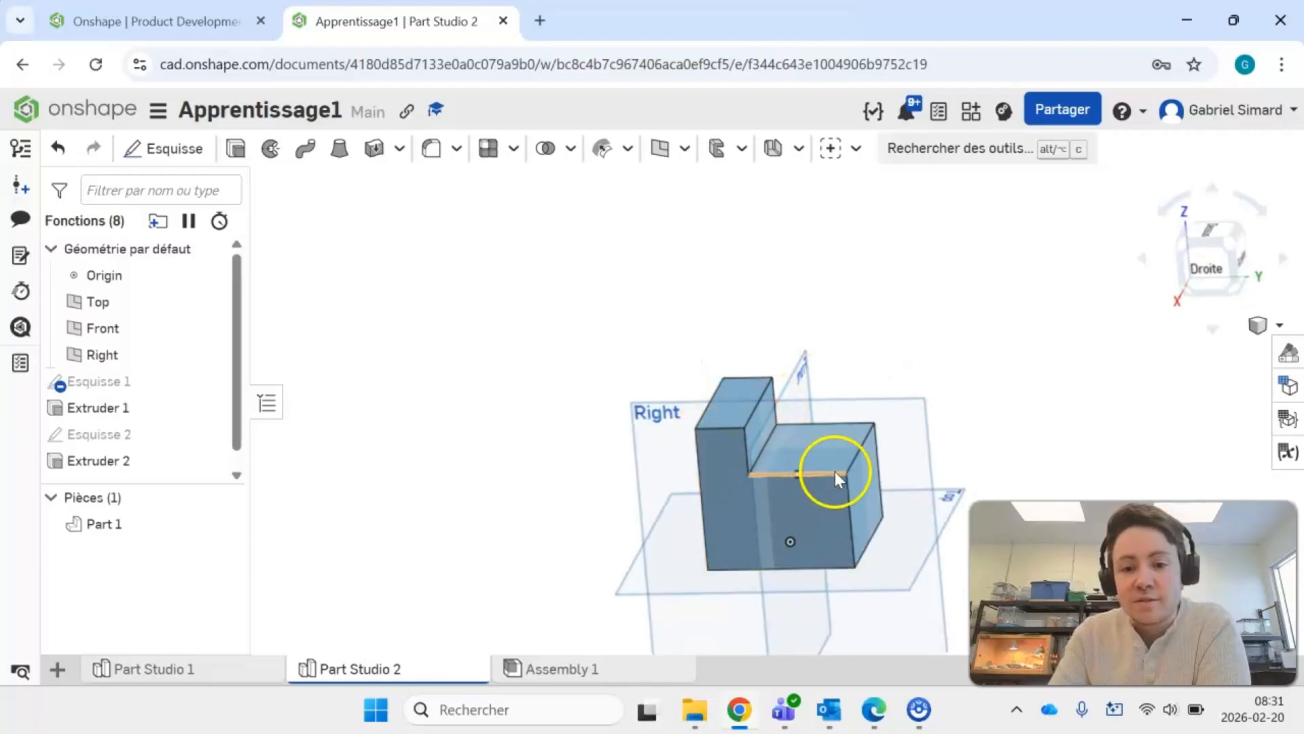
- Sketch a full-depth rectangle on the block's lower upward-facing surface, along its outer edge opposite the raised step
left_click(166, 148)
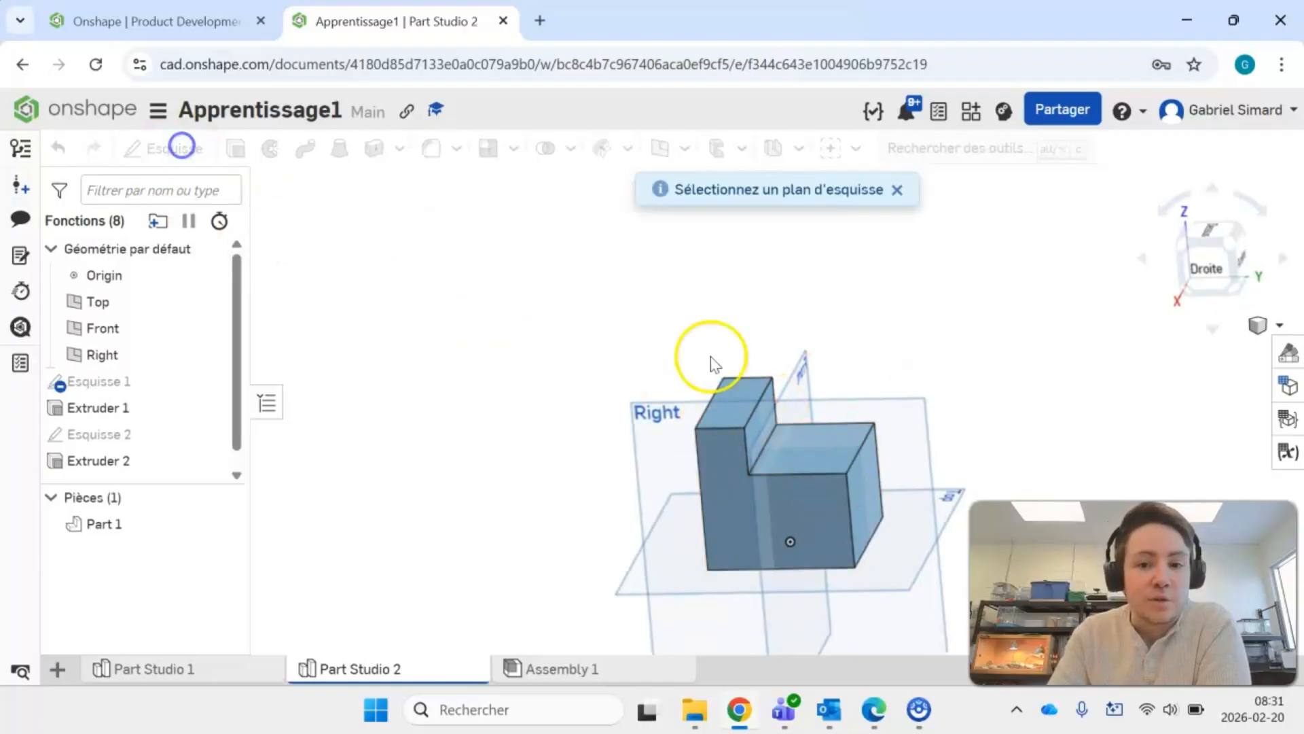
left_click(850, 447)
key("g")
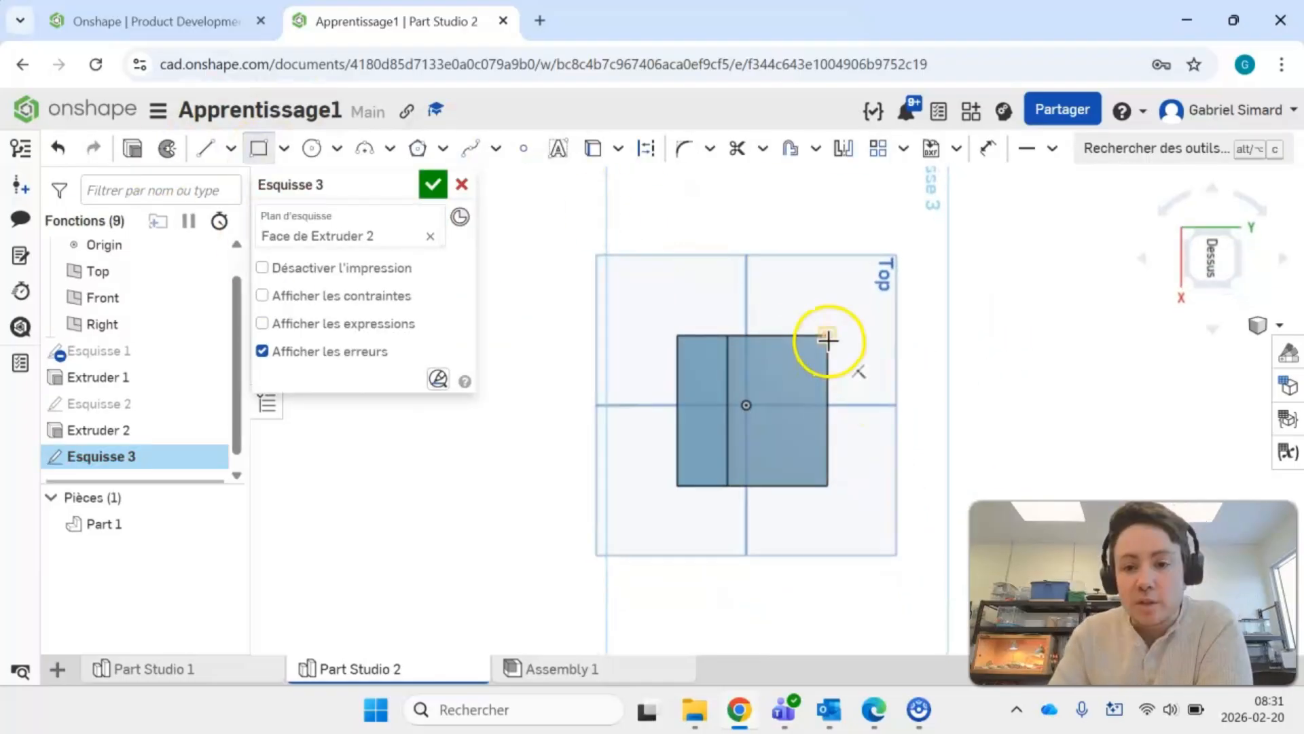
left_click(829, 340)
left_click(785, 486)
- Set the rectangle's width to 25 mm and cut it out of the block to form the lowest step
key("d")
left_click(805, 335)
left_click(807, 296)
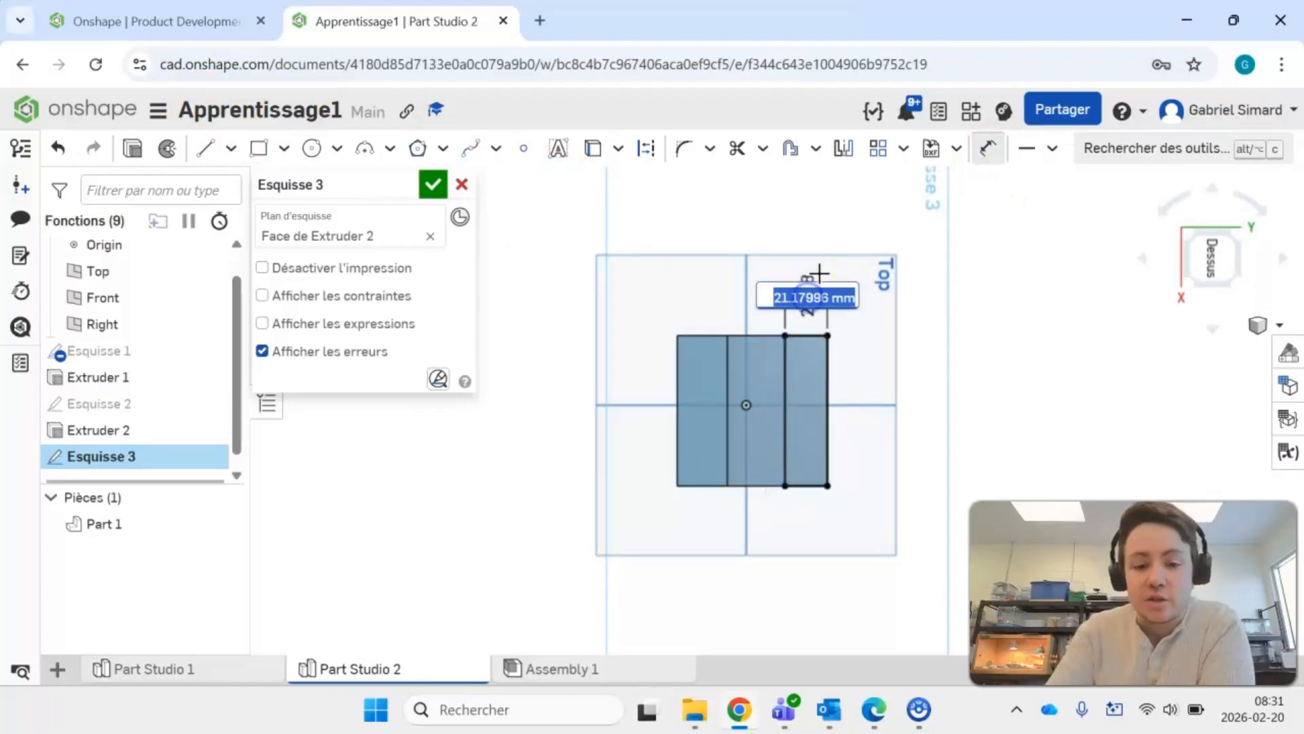
type("25")
key("Return")
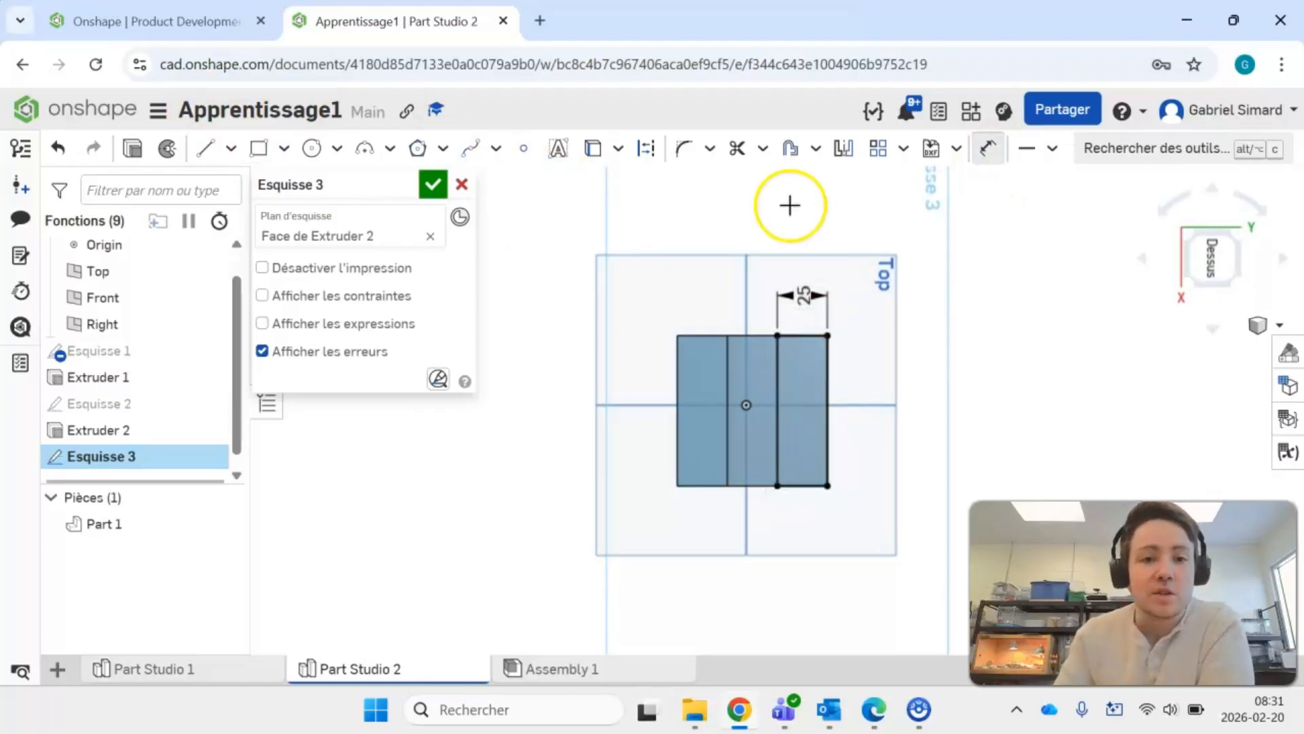
left_click(432, 184)
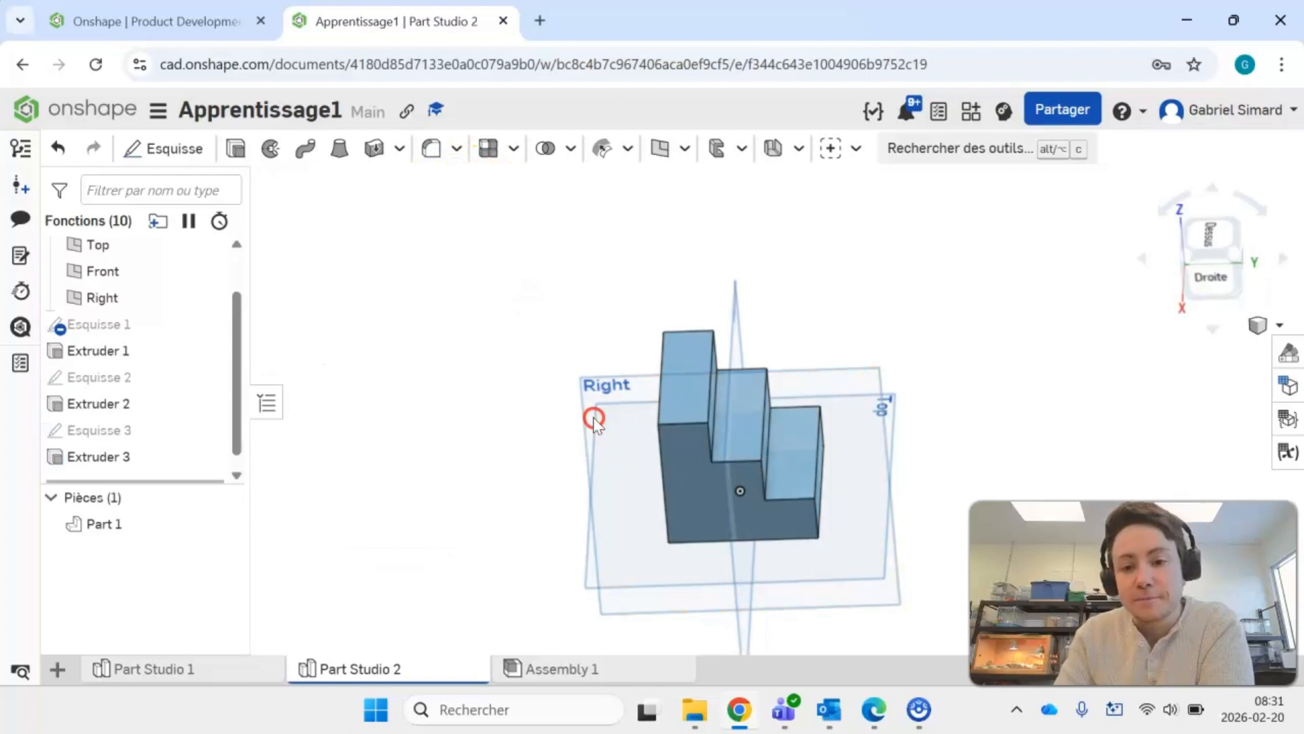
mouse_move(591, 417)
right_mouse_down()
mouse_move(522, 459)
mouse_move(499, 429)
right_mouse_up()
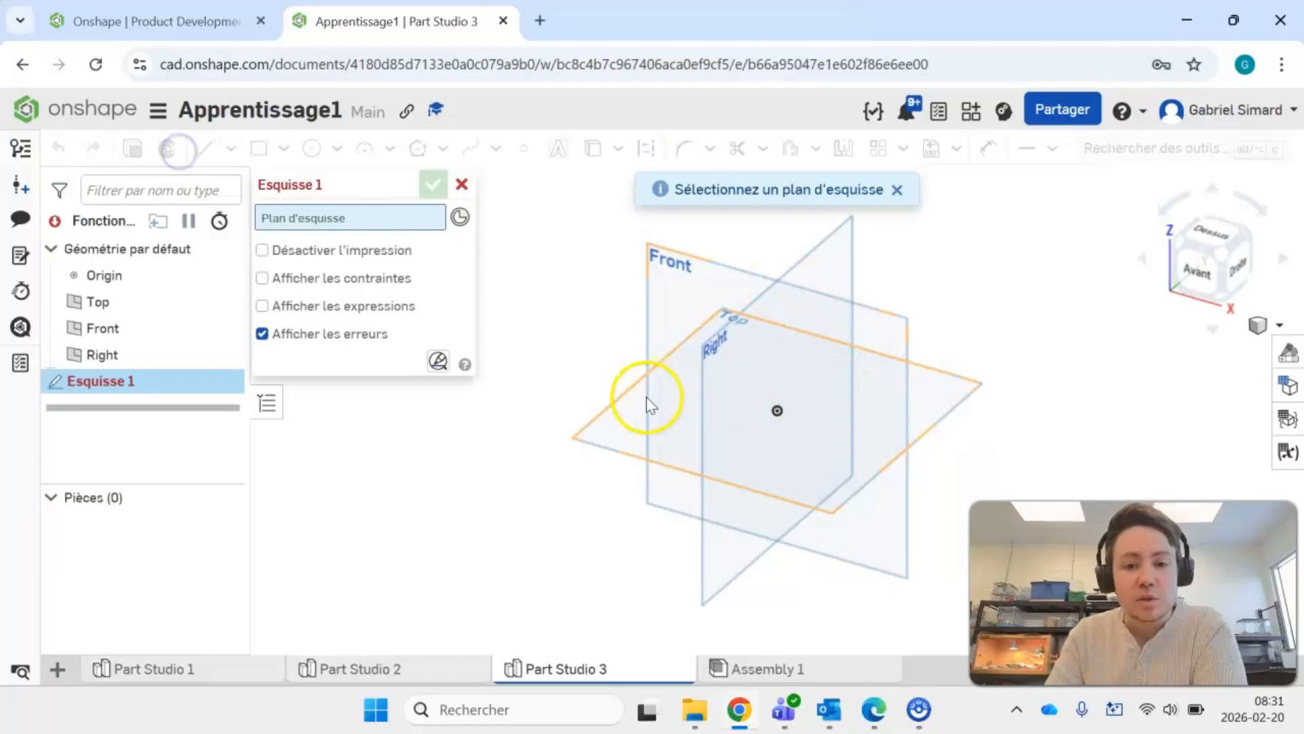
- Sketch a rectangle on the Top plane of a new Part Studio and extrude it upward into a cube
left_click(640, 415)
left_click(257, 148)
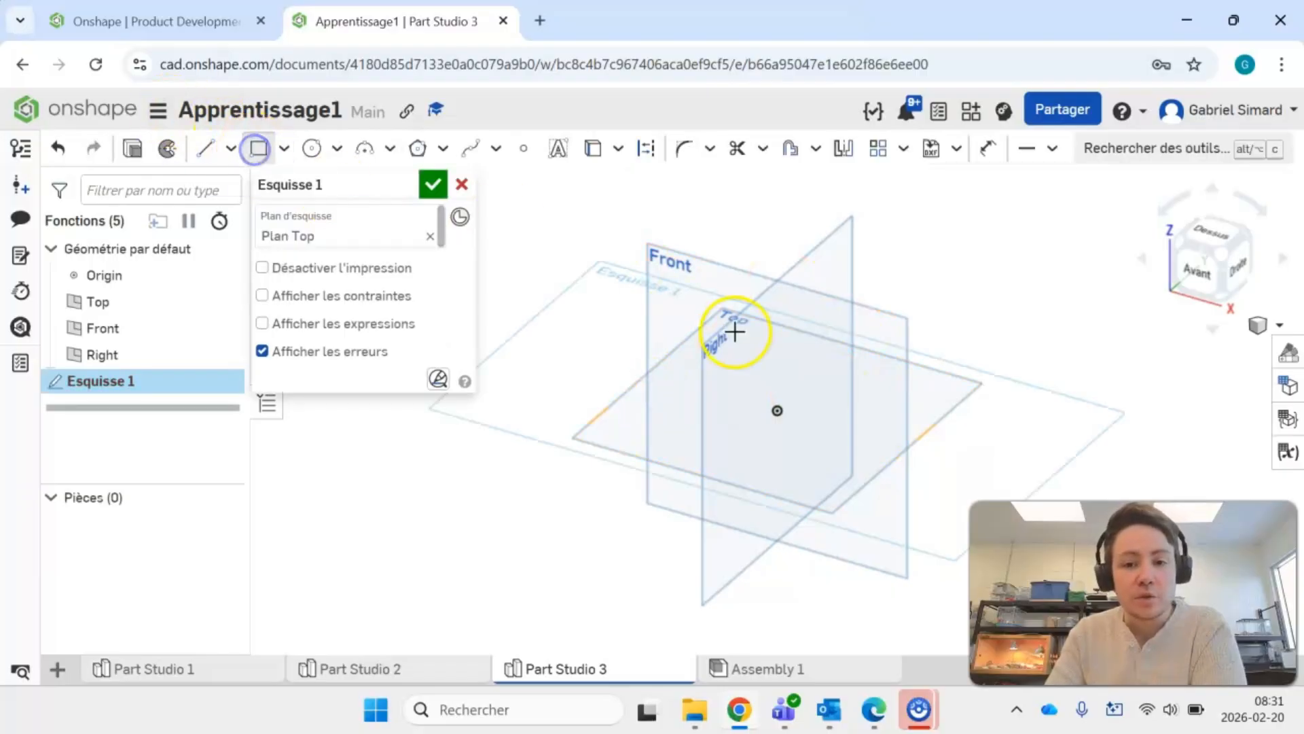
key("n")
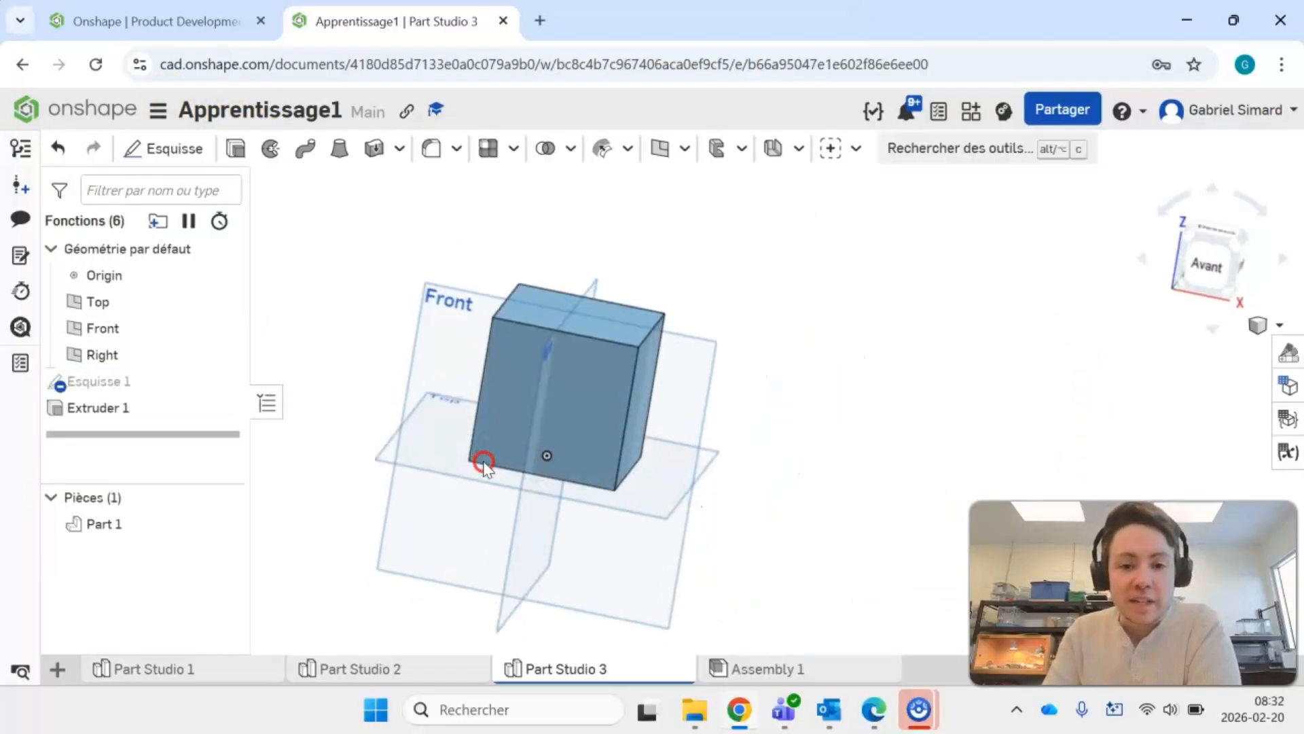
mouse_move(480, 460)
right_mouse_down()
mouse_move(442, 471)
mouse_move(468, 475)
right_mouse_up()
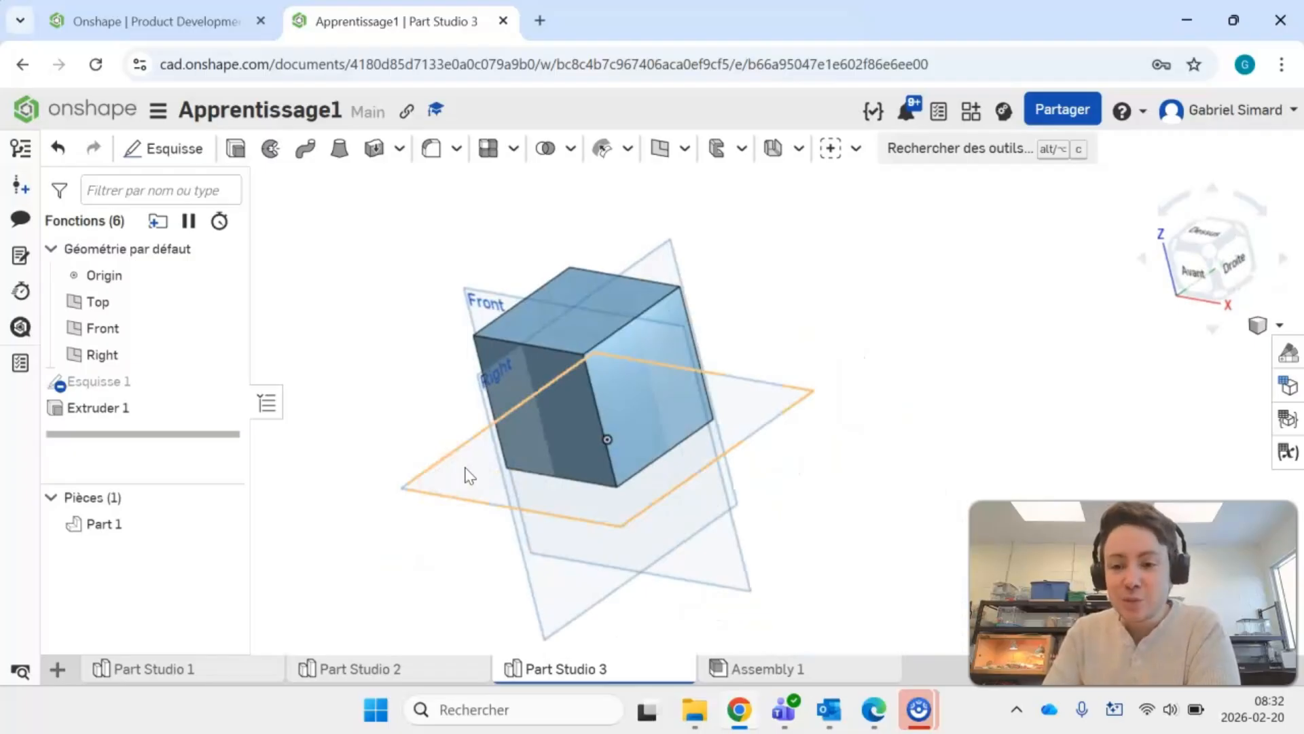
- Sketch an open stair-shaped chain of four lines on the cube's front face, extending past its top and right edges
left_click(163, 150)
left_click(566, 391)
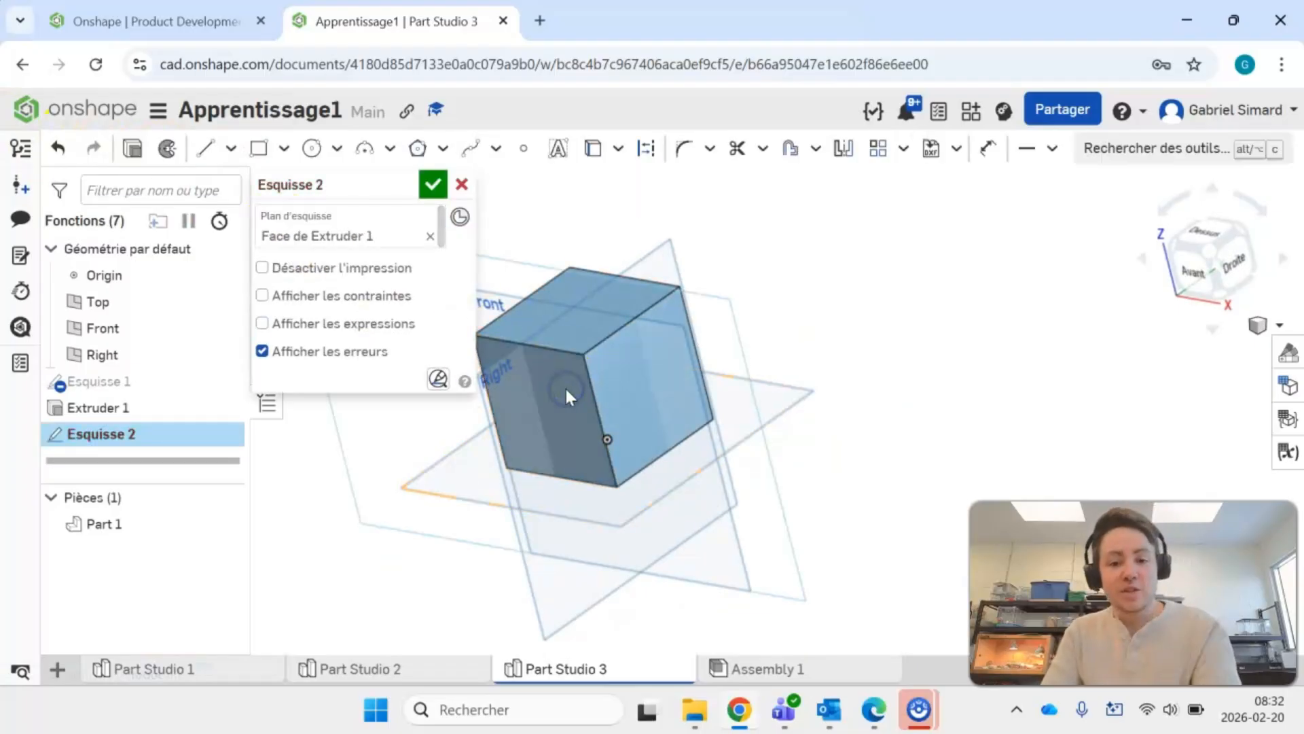
key("n")
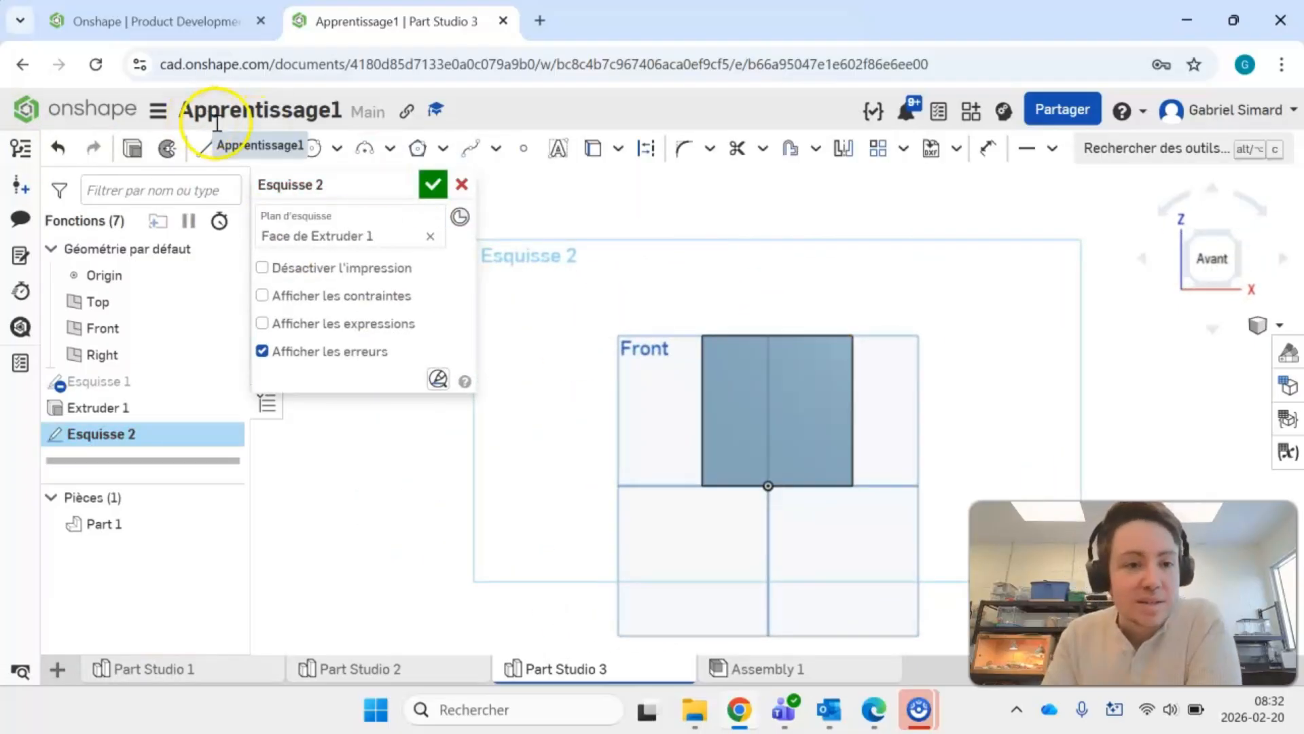
left_click(205, 148)
scroll(830, 360, "up", 1)
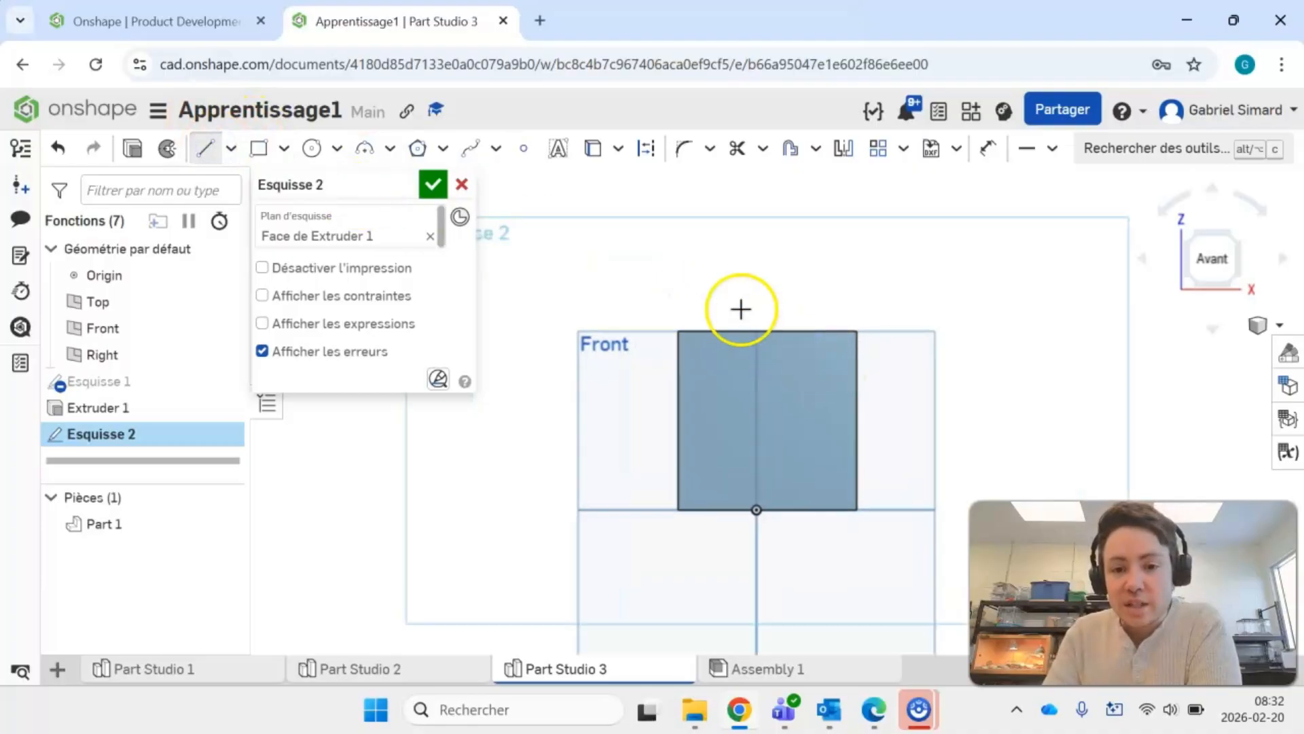
left_click(730, 314)
left_click(730, 388)
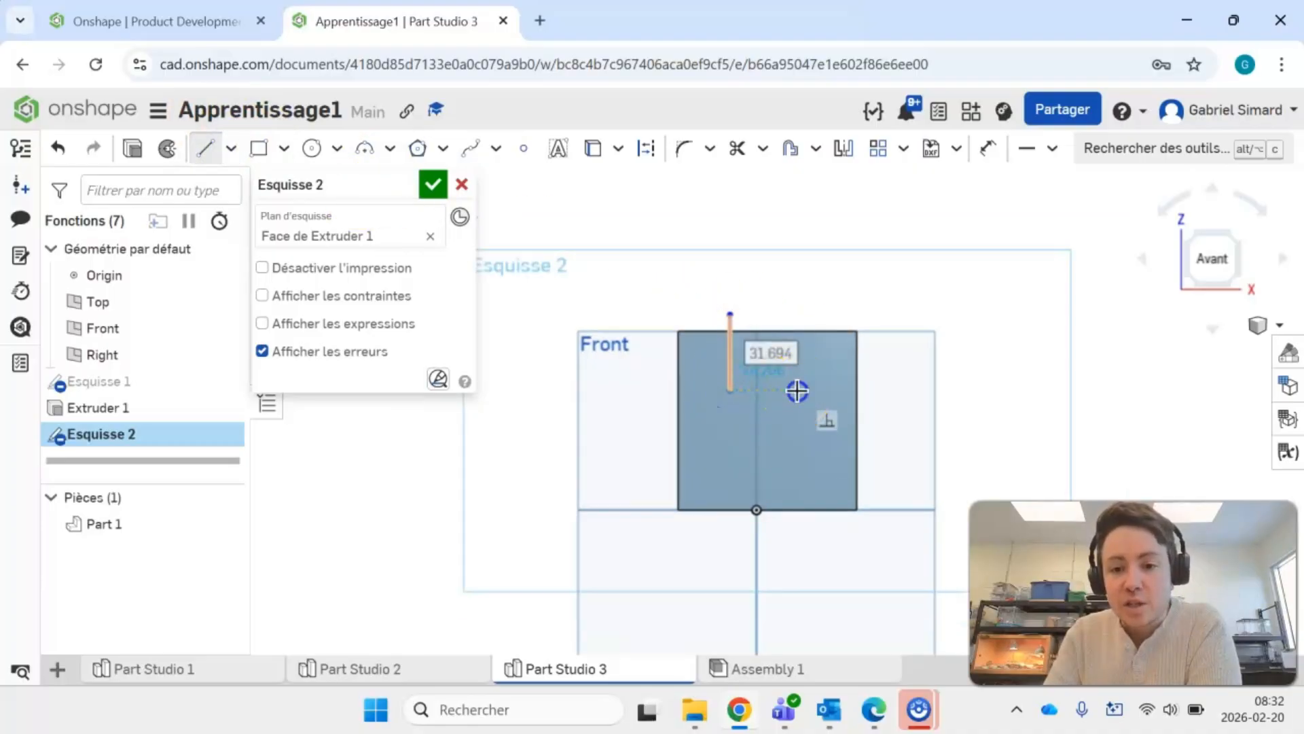
left_click(797, 390)
left_click(797, 445)
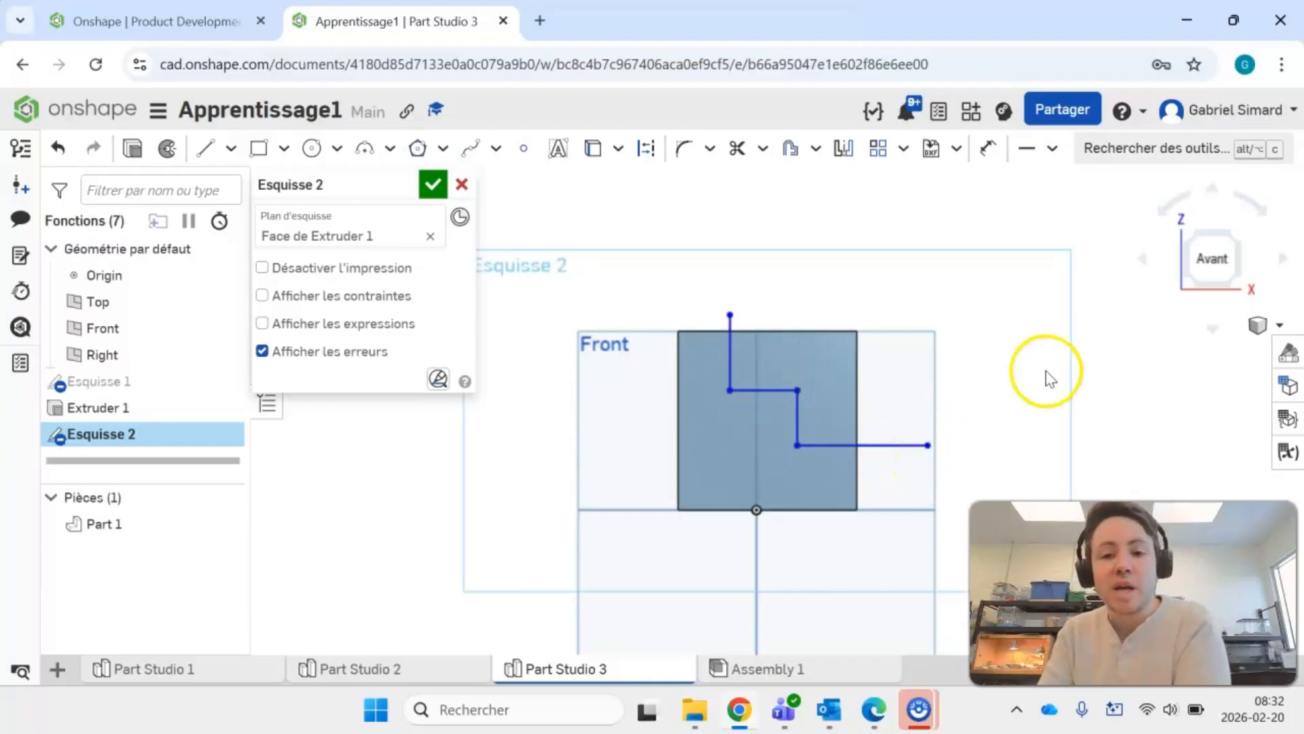
- Dimension the upper vertical line 25 mm from the cube's left edge
scroll(1050, 378, "up", 2)
mouse_move(853, 437)
middle_mouse_down()
mouse_move(1054, 378)
mouse_move(1022, 349)
middle_mouse_up()
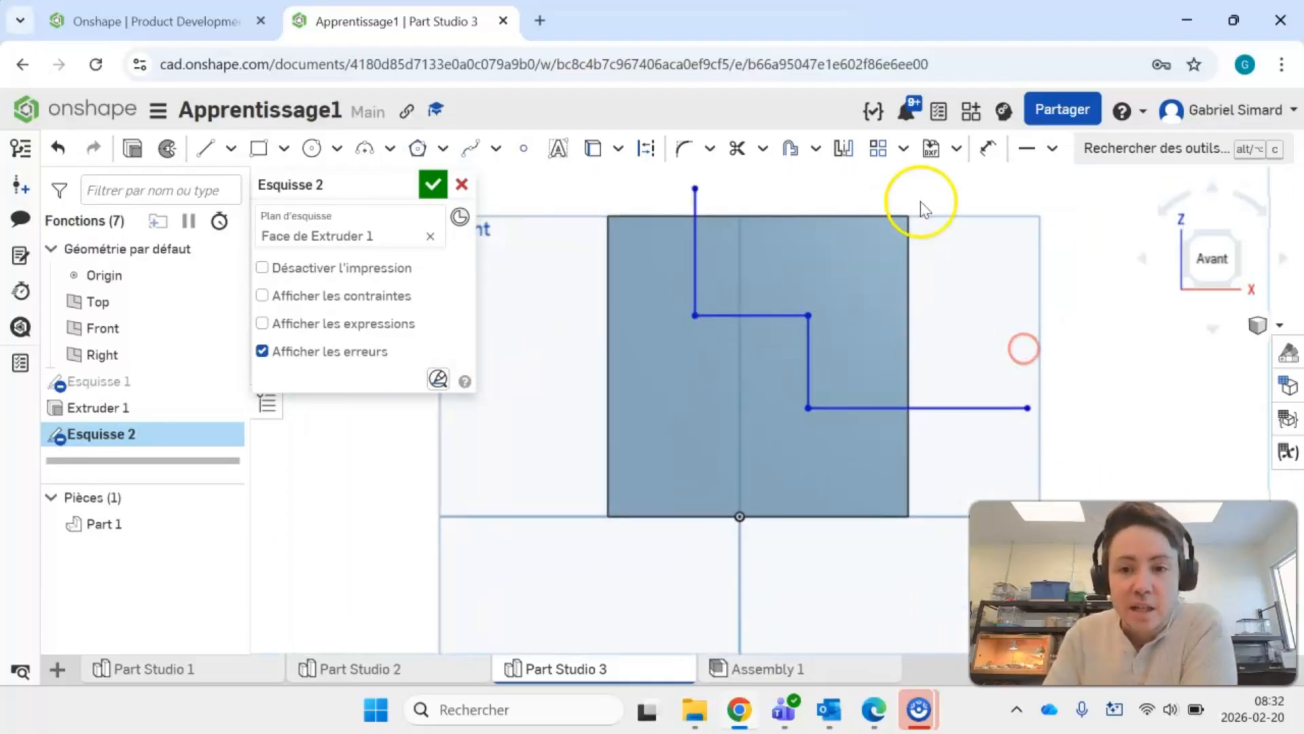
left_click(1000, 162)
left_click(696, 257)
left_click(609, 268)
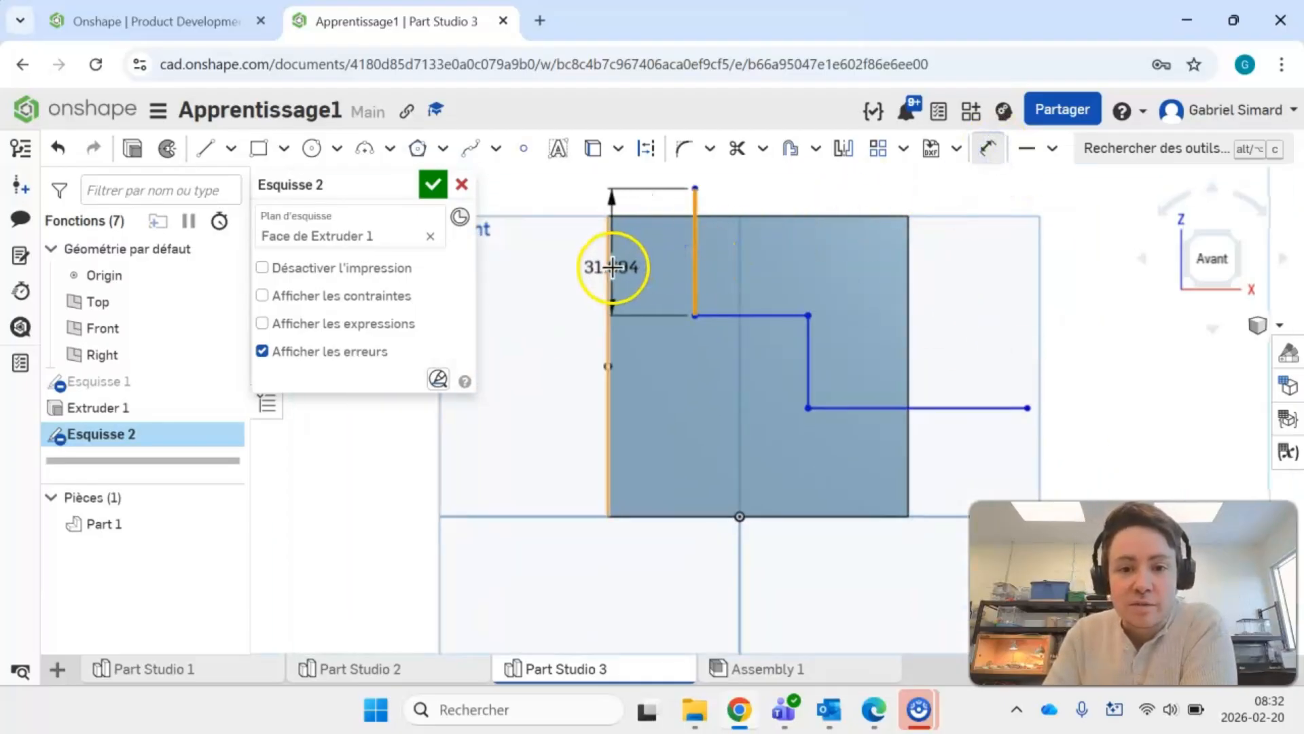
left_click(645, 189)
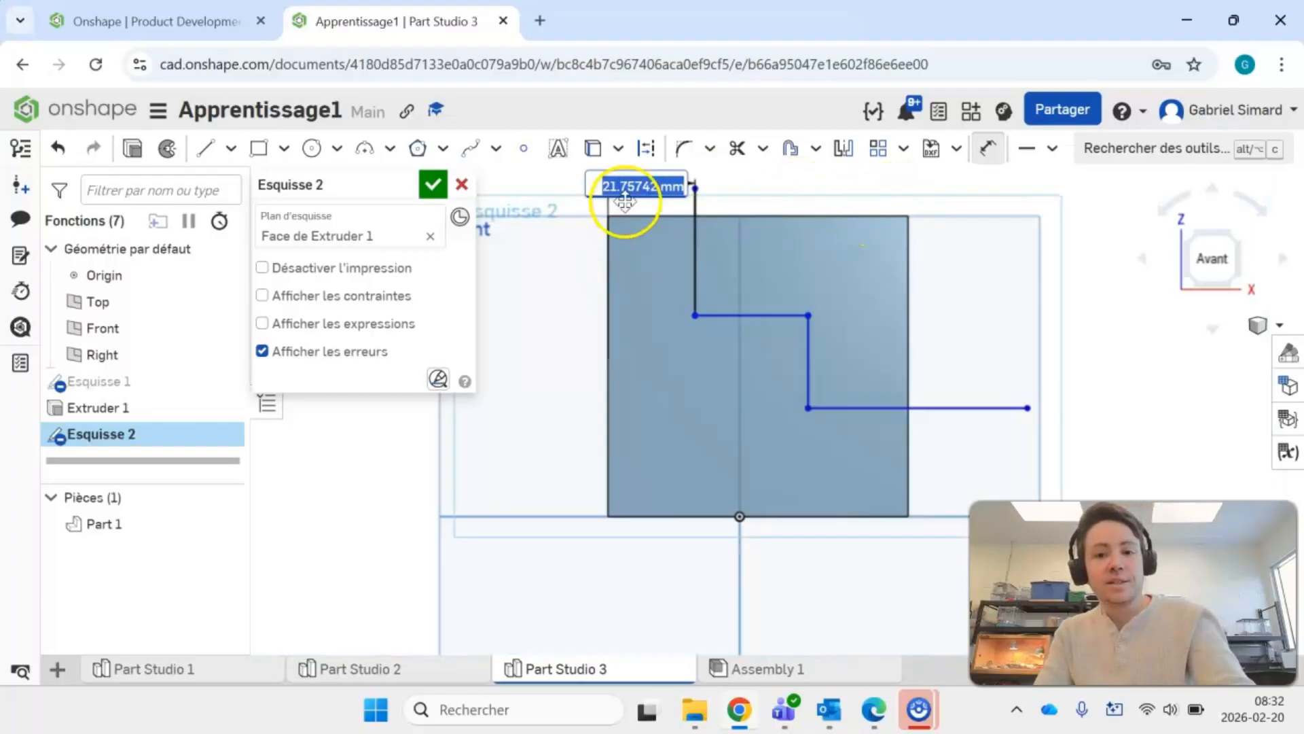
type("2")
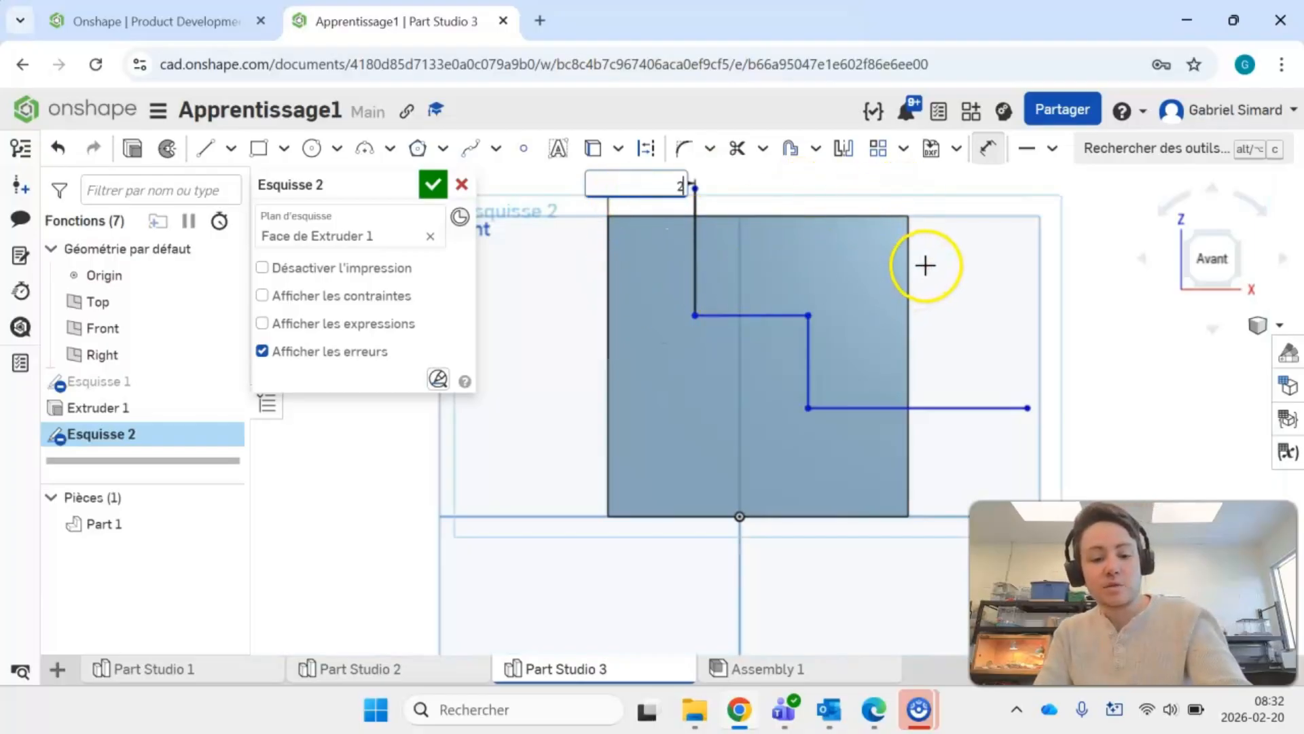
type("5")
key("Return")
- Dimension the upper horizontal line 25 mm below the cube's top edge and the lower vertical line 25 mm from its right edge
left_click(774, 316)
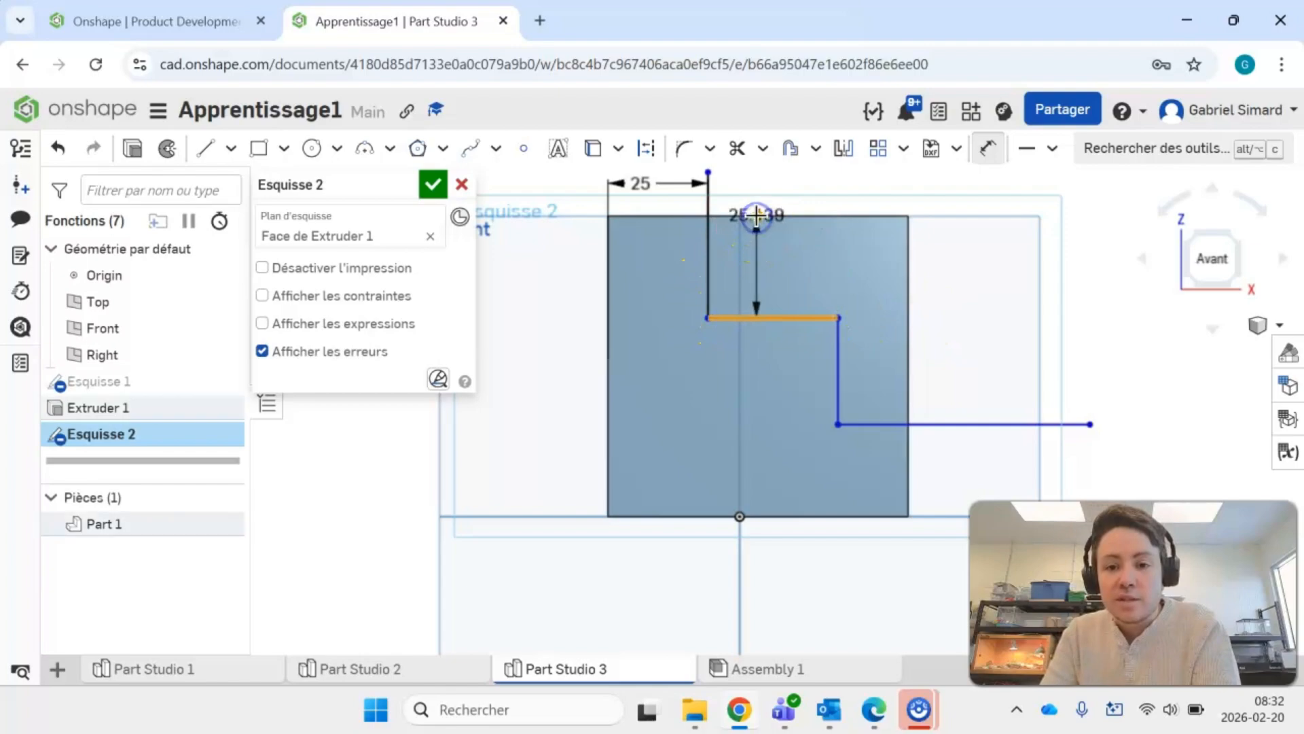
left_click(758, 216)
left_click(1070, 234)
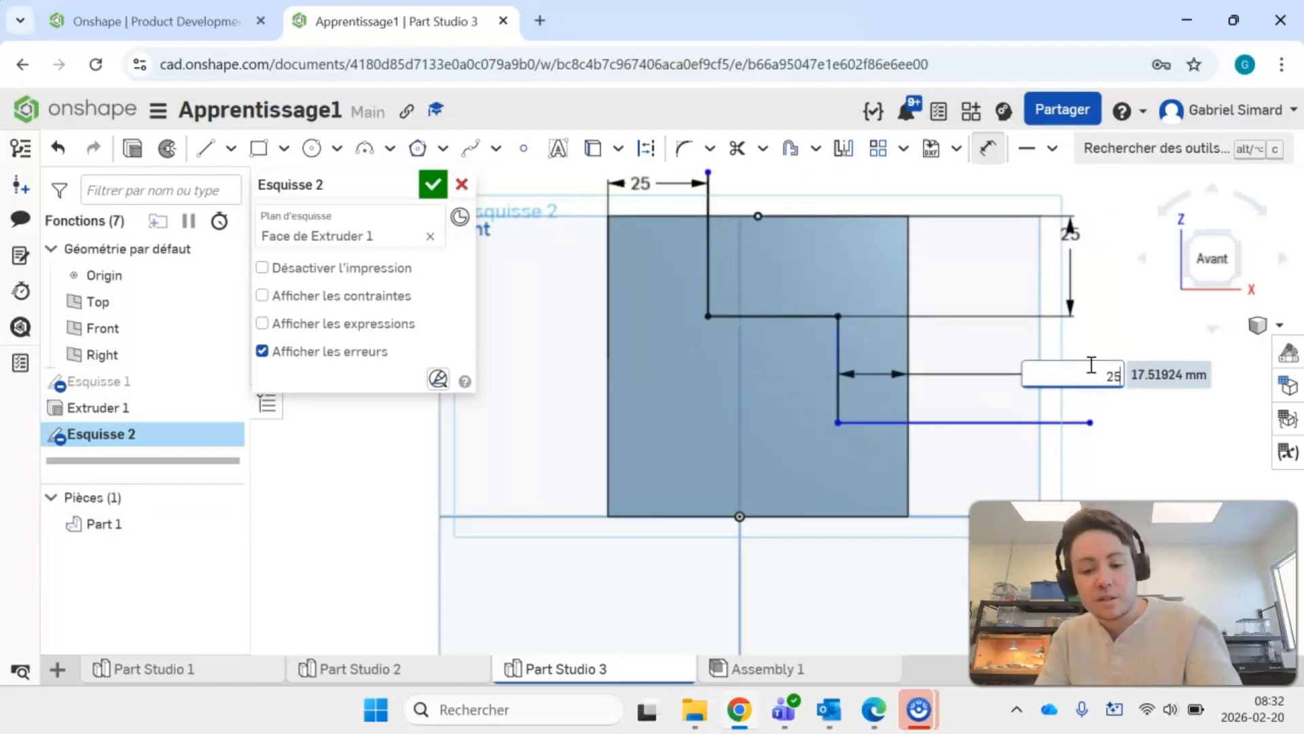
key("Return")
- Dimension the lower horizontal line 25 mm above the cube's bottom edge and finish the sketch
left_click(858, 421)
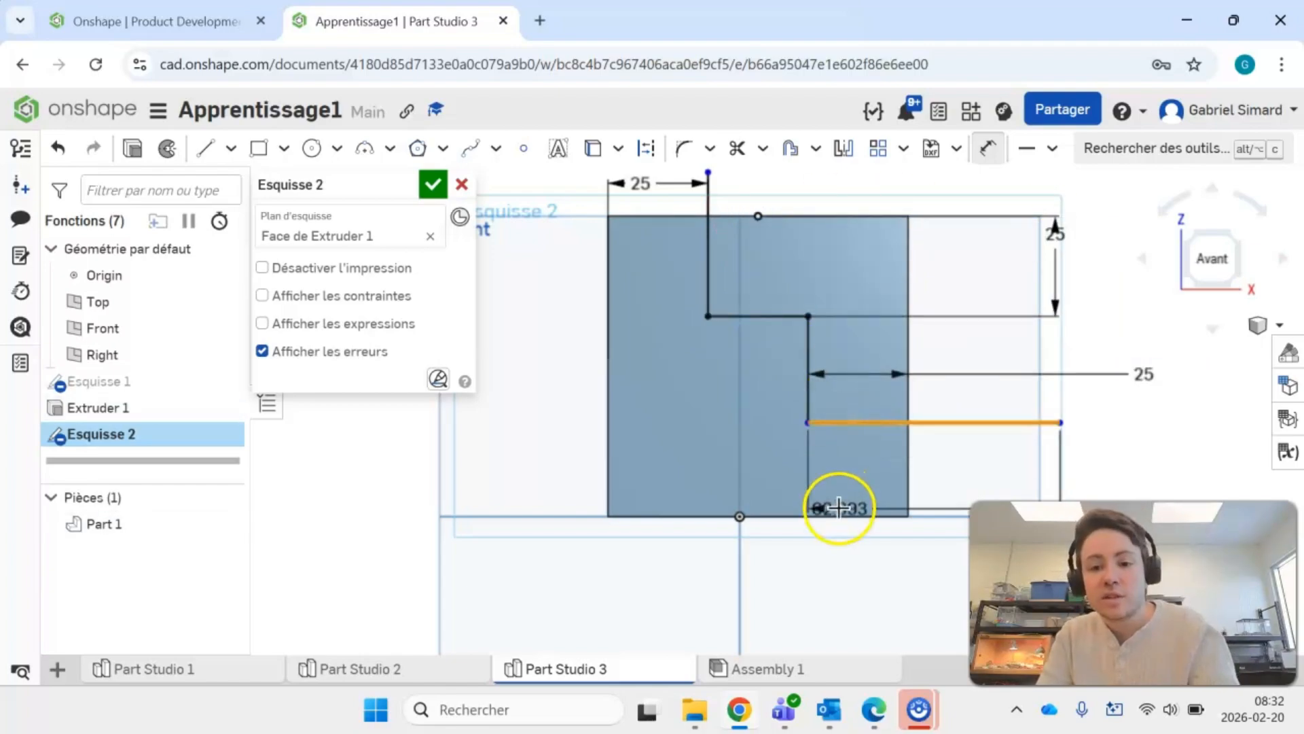
left_click(847, 515)
left_click(1217, 476)
type("25")
key("Return")
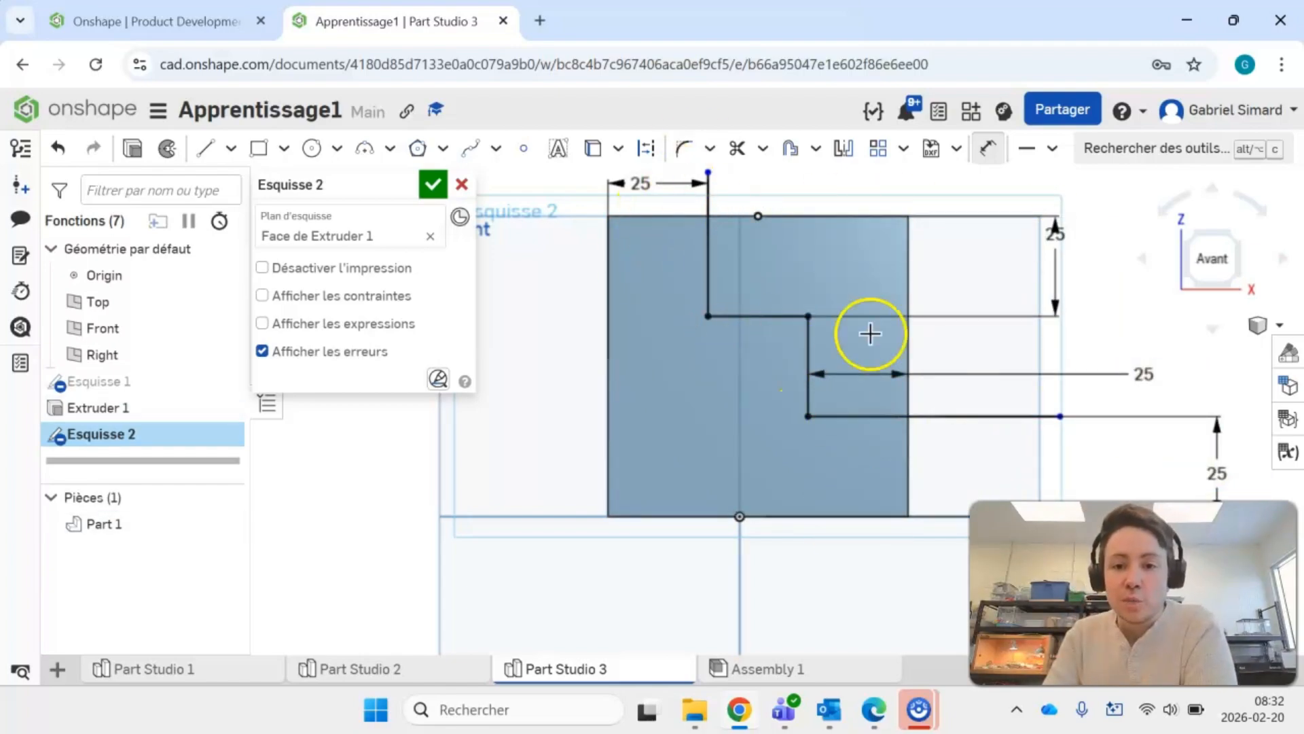
left_click(430, 192)
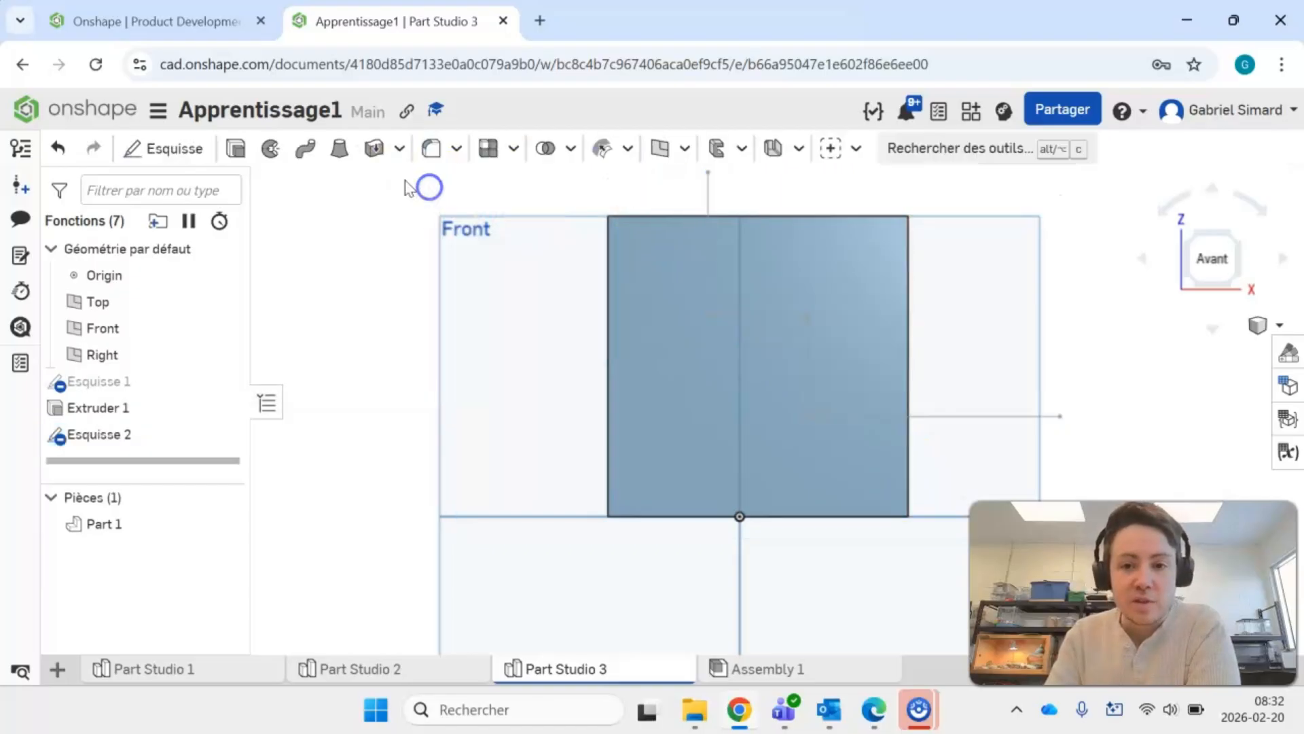
- Extrude the four stair-shaped sketch lines as a new surface through the whole cube, to a depth of 209 mm
left_click(234, 147)
left_click(393, 257)
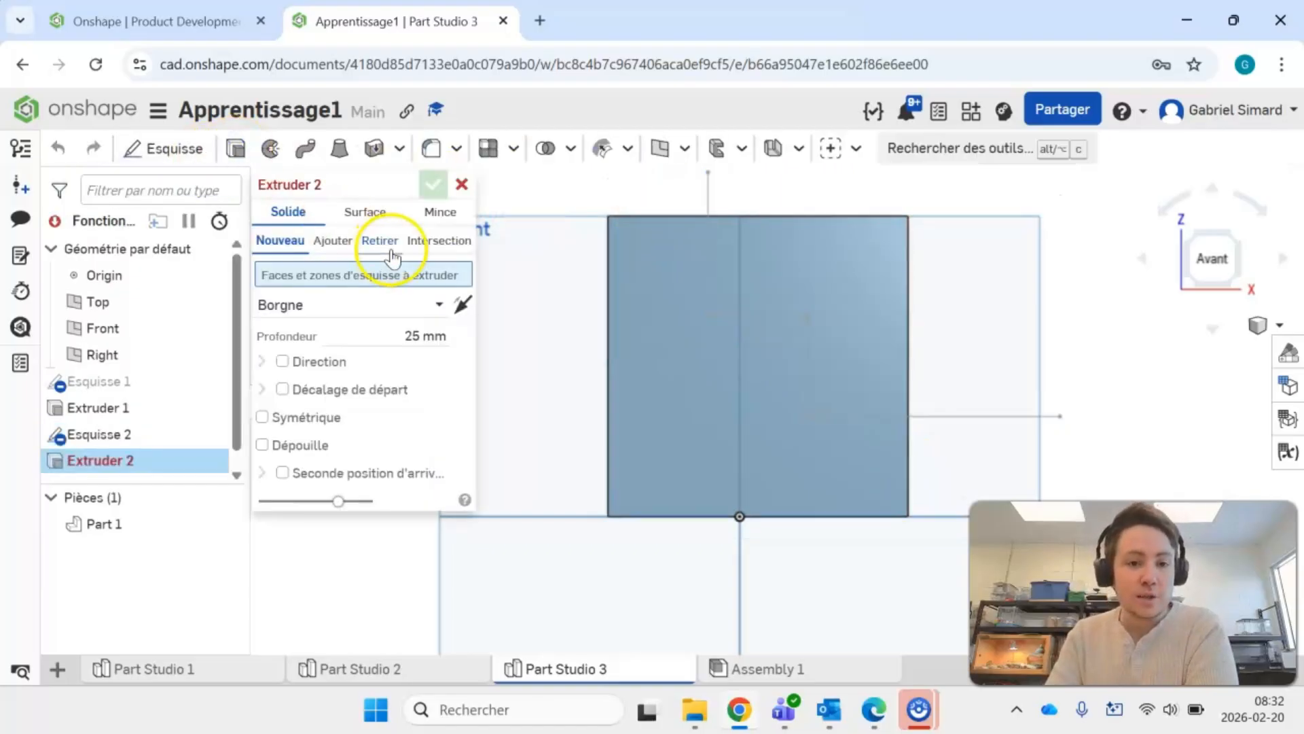
left_click(383, 213)
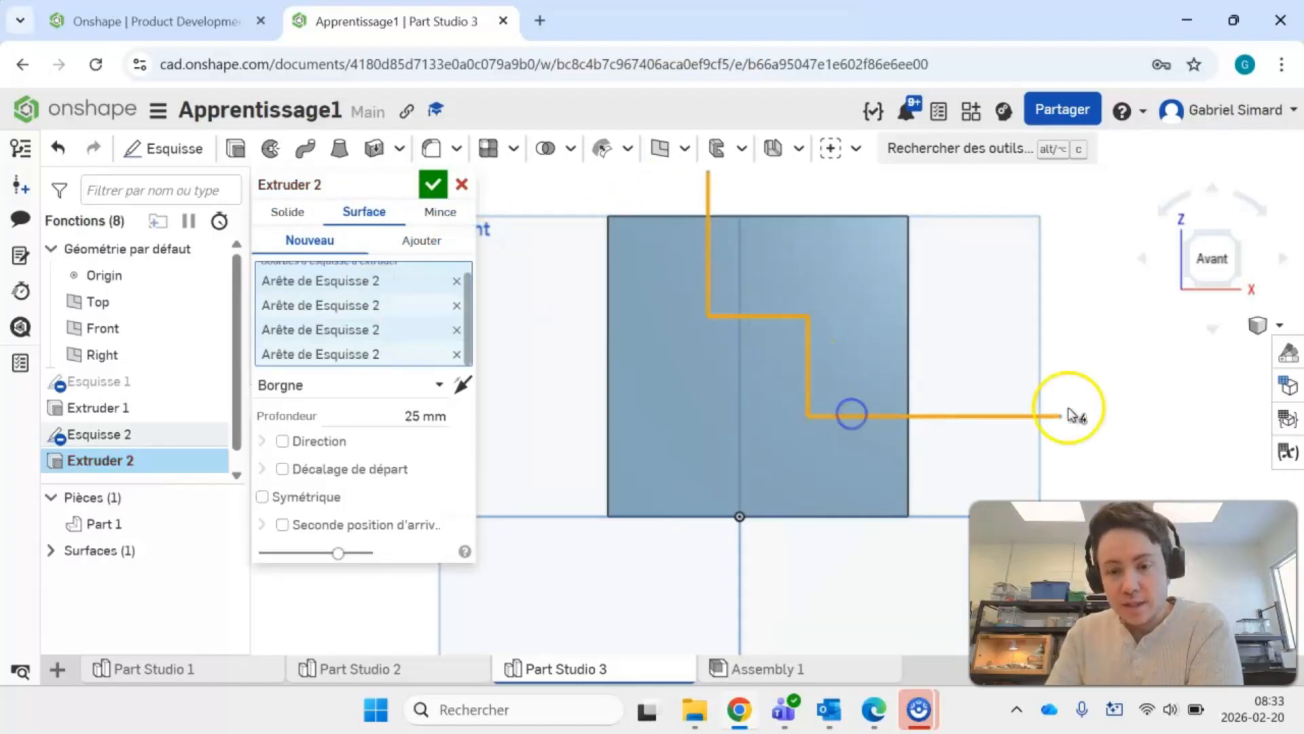
right_click_drag(1083, 382, 1036, 395)
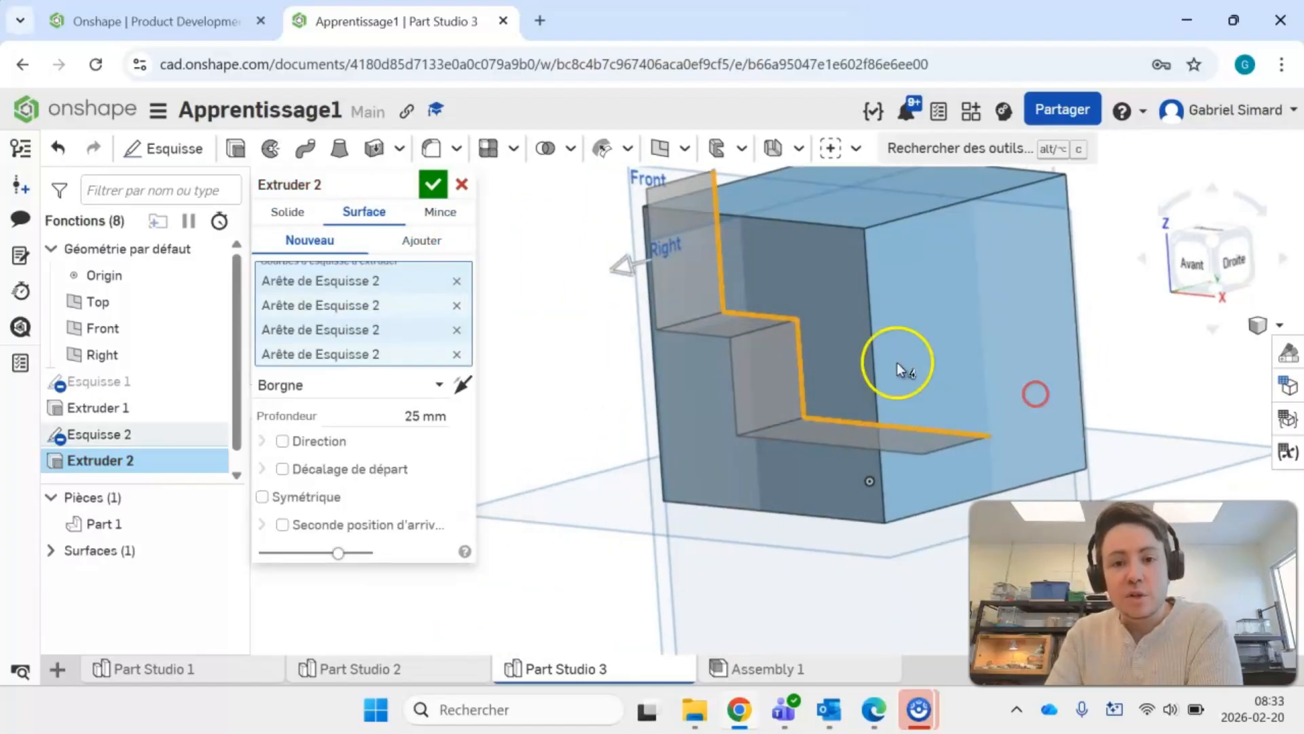
scroll(591, 291, "down", 5)
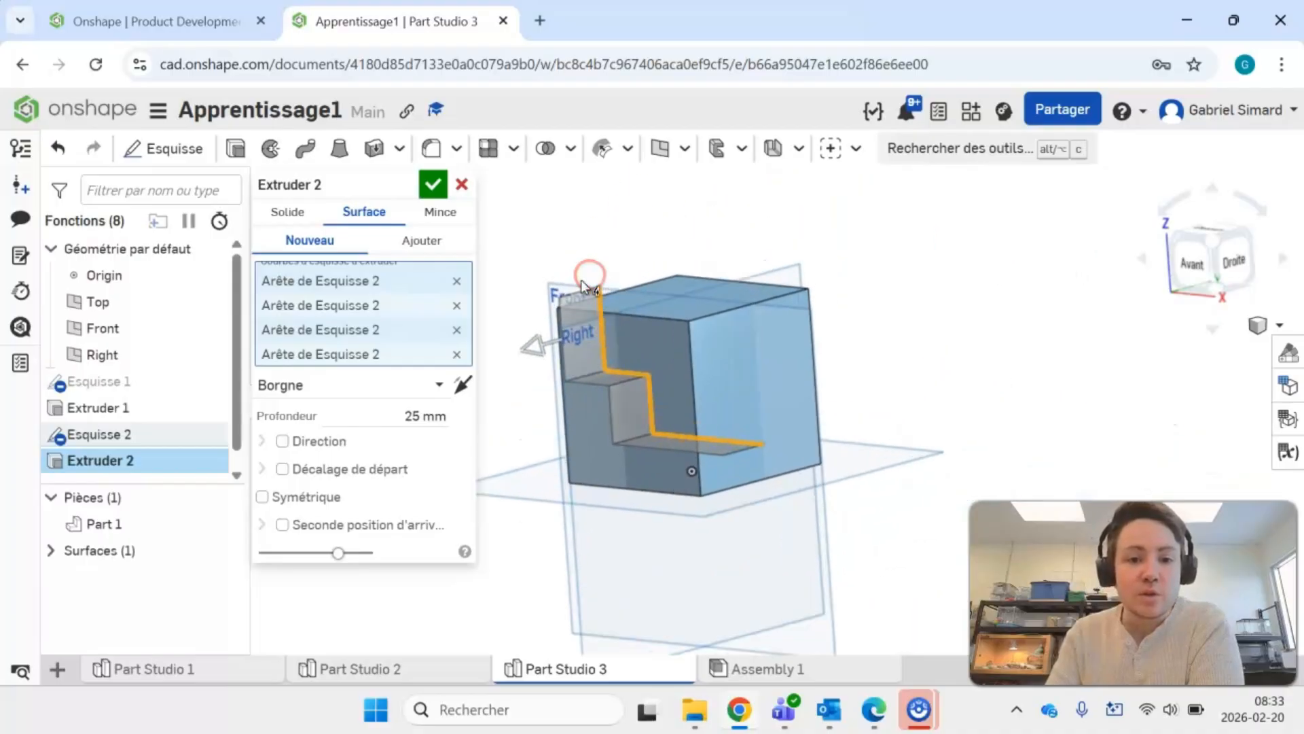
left_click_drag(533, 340, 902, 281)
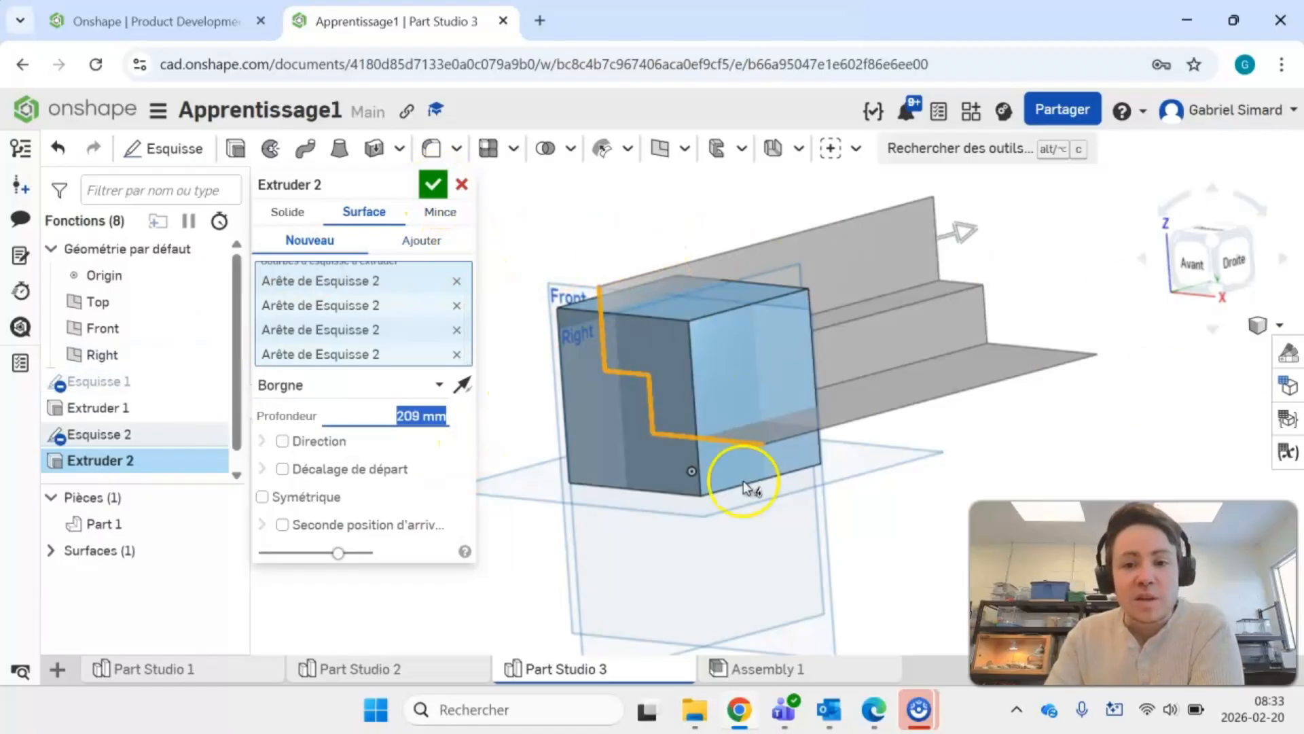
left_click(434, 185)
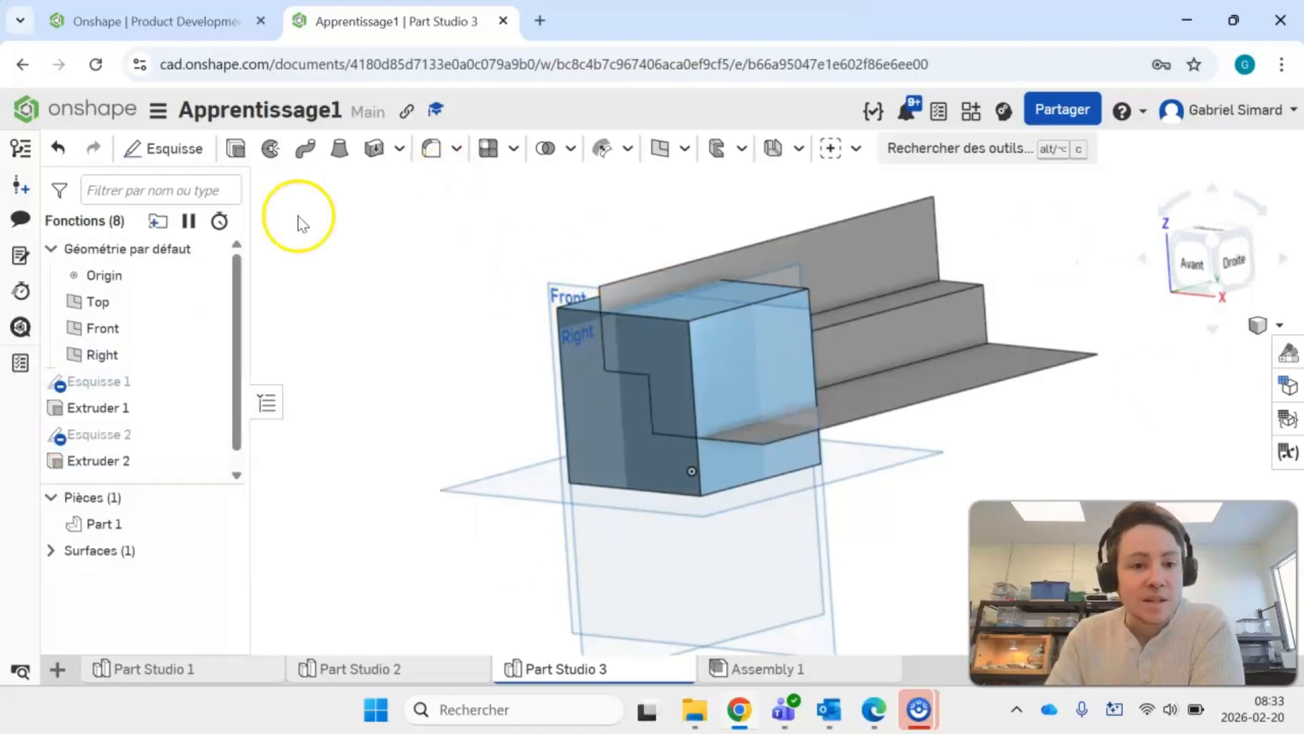
- Split the cube with the stepped surface, keeping both sides, and hide the piece above the steps
left_click(571, 151)
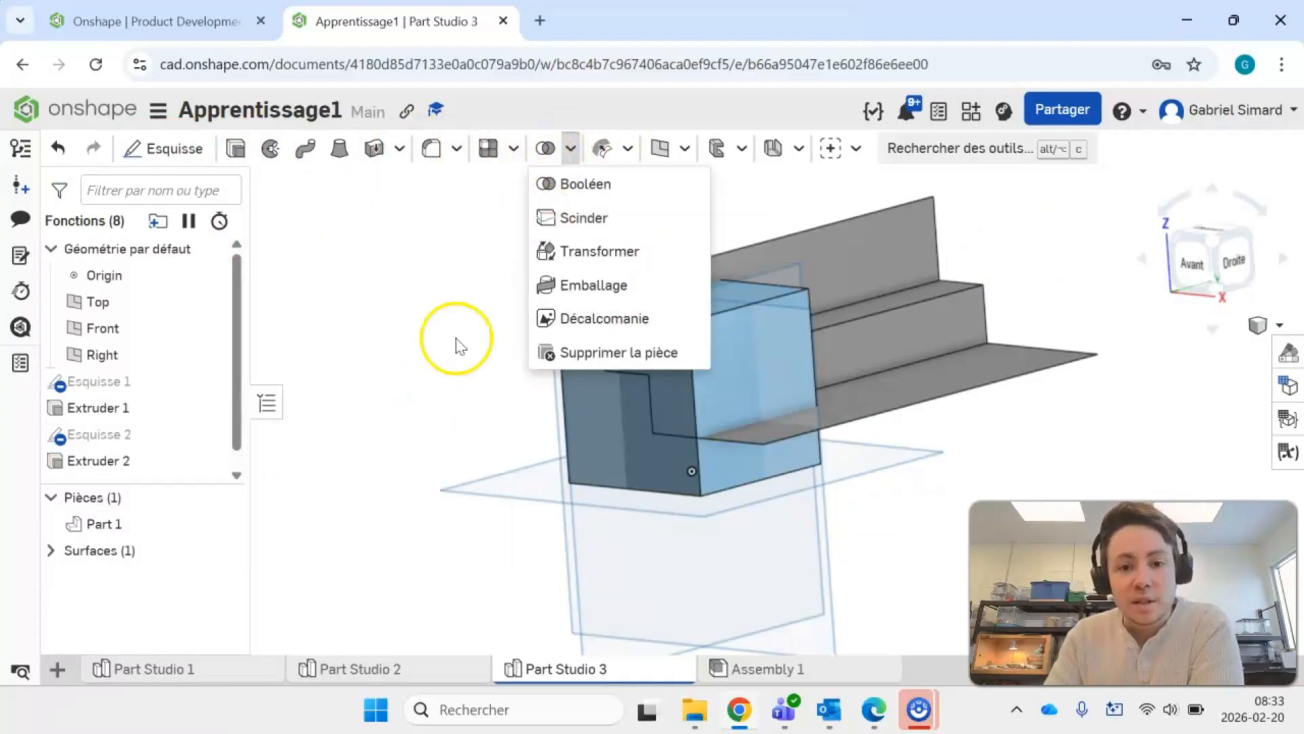
left_click(561, 224)
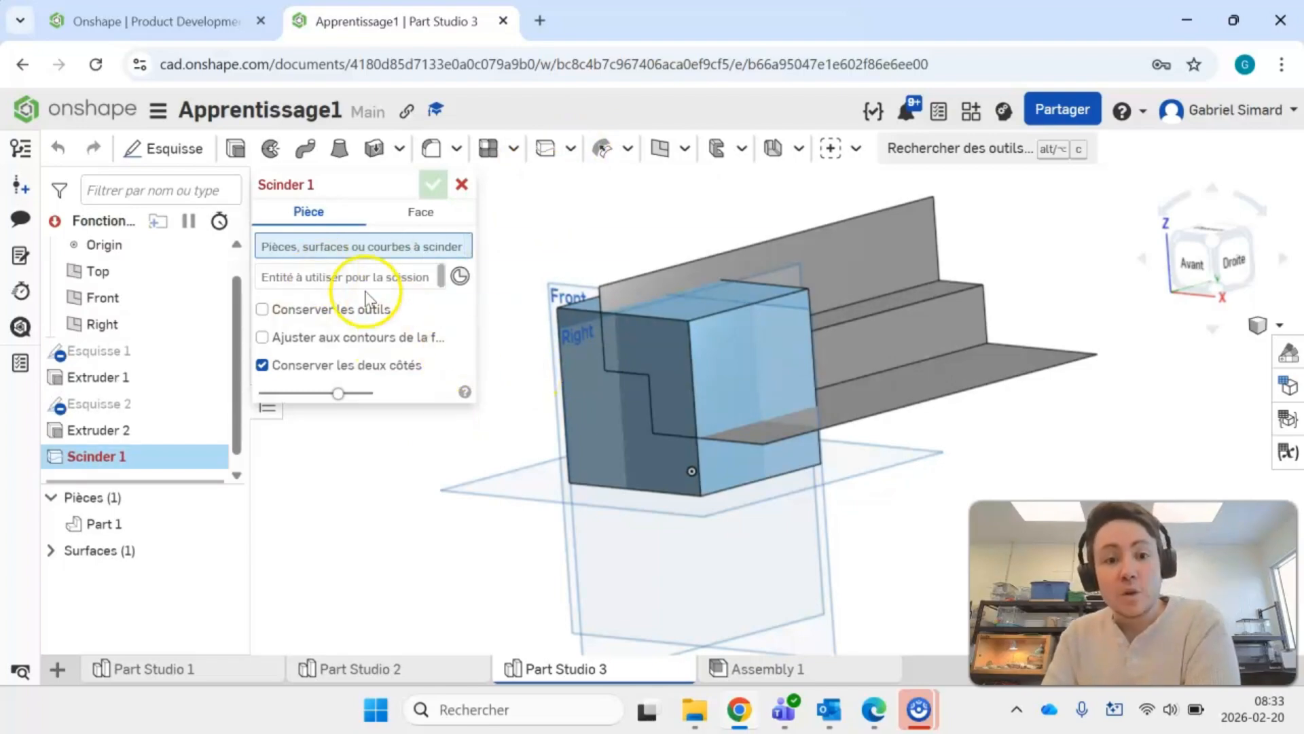
left_click(654, 461)
left_click(284, 295)
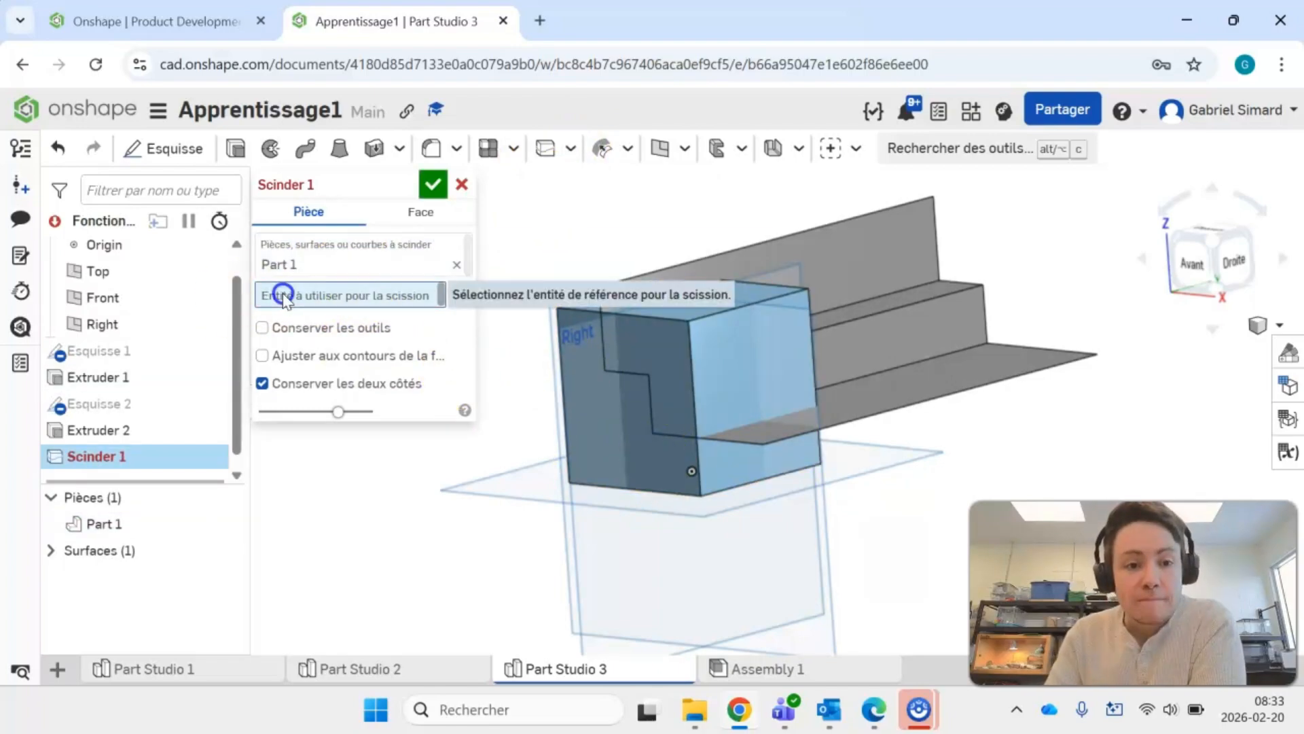
left_click(886, 327)
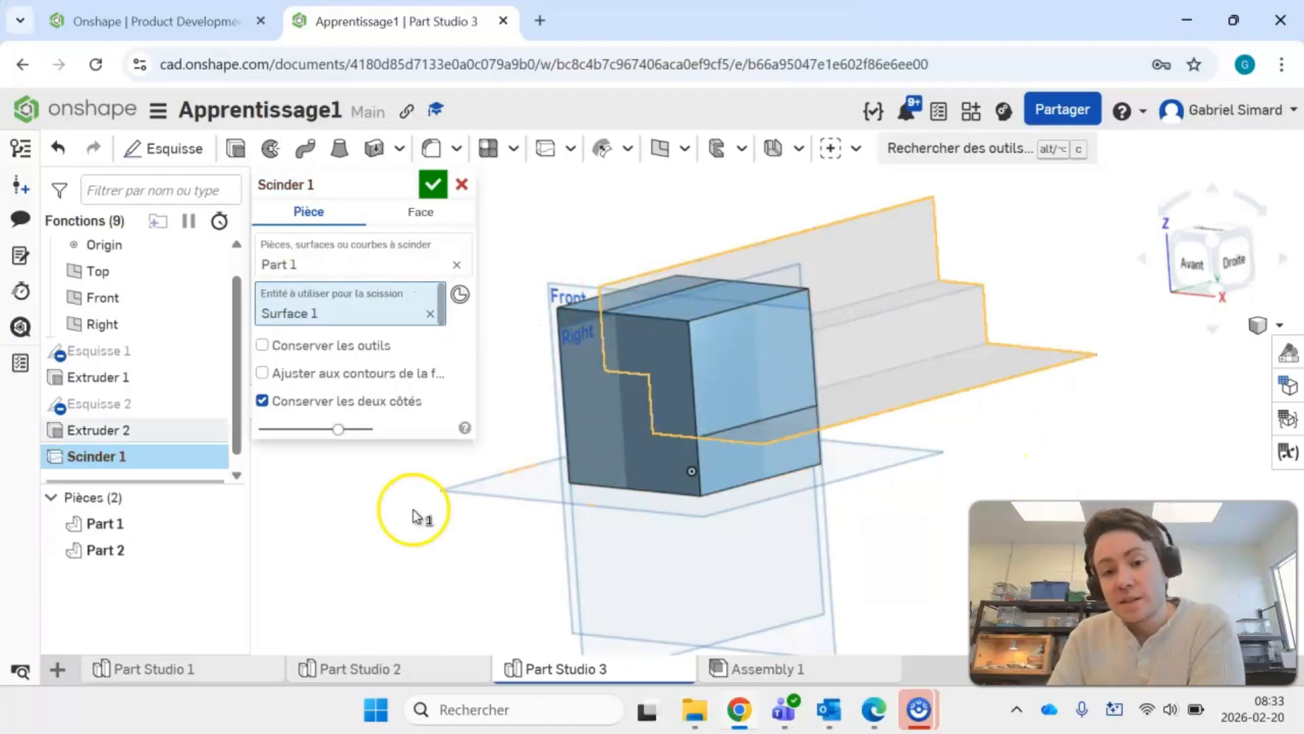
key("Return")
right_click_drag(421, 390, 437, 405)
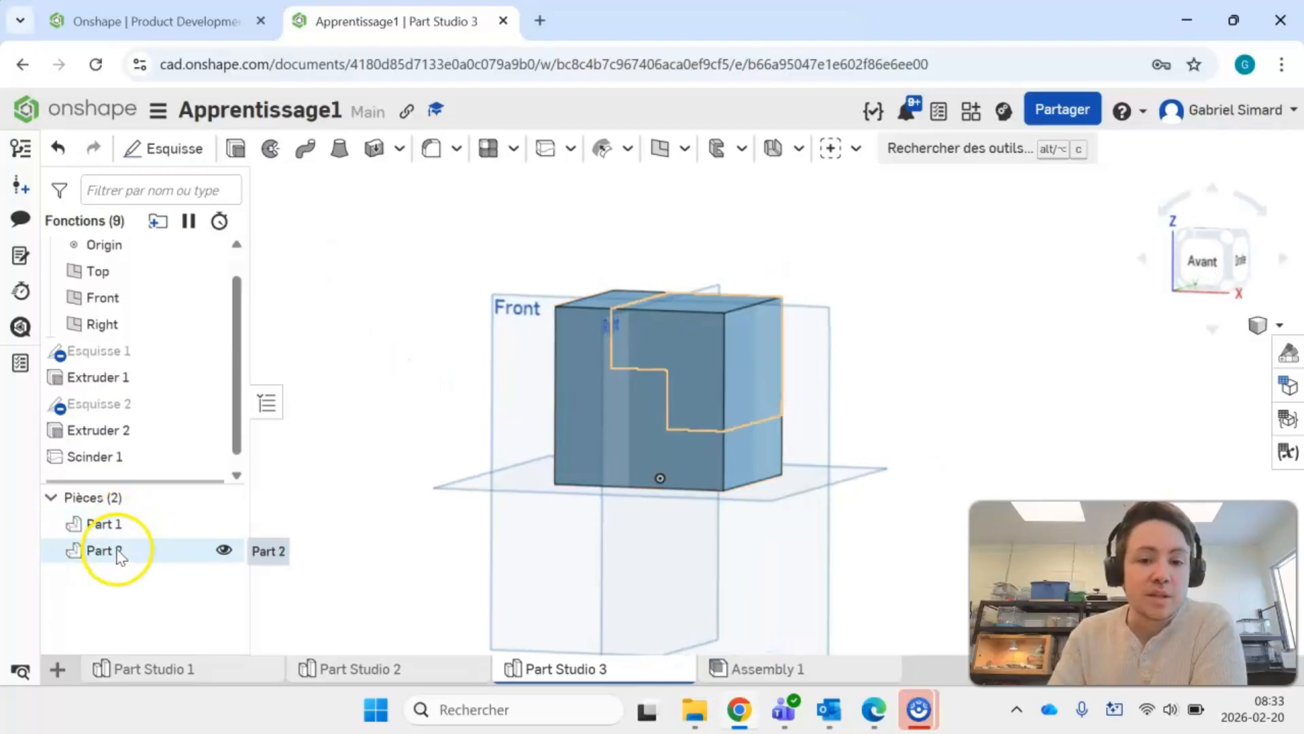
left_click(223, 550)
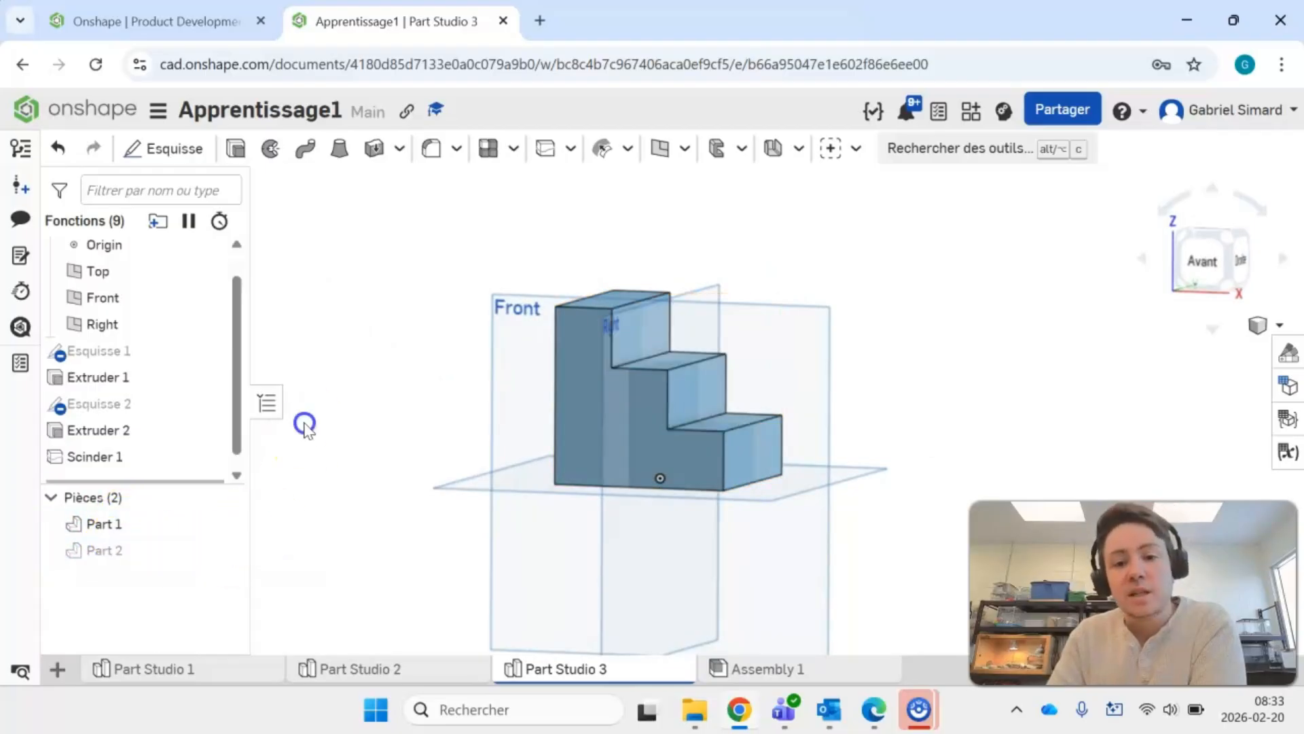
- Create a new Part Studio and sketch a corner rectangle about 120 mm wide around the origin on the Top plane
right_click_drag(360, 469, 381, 496)
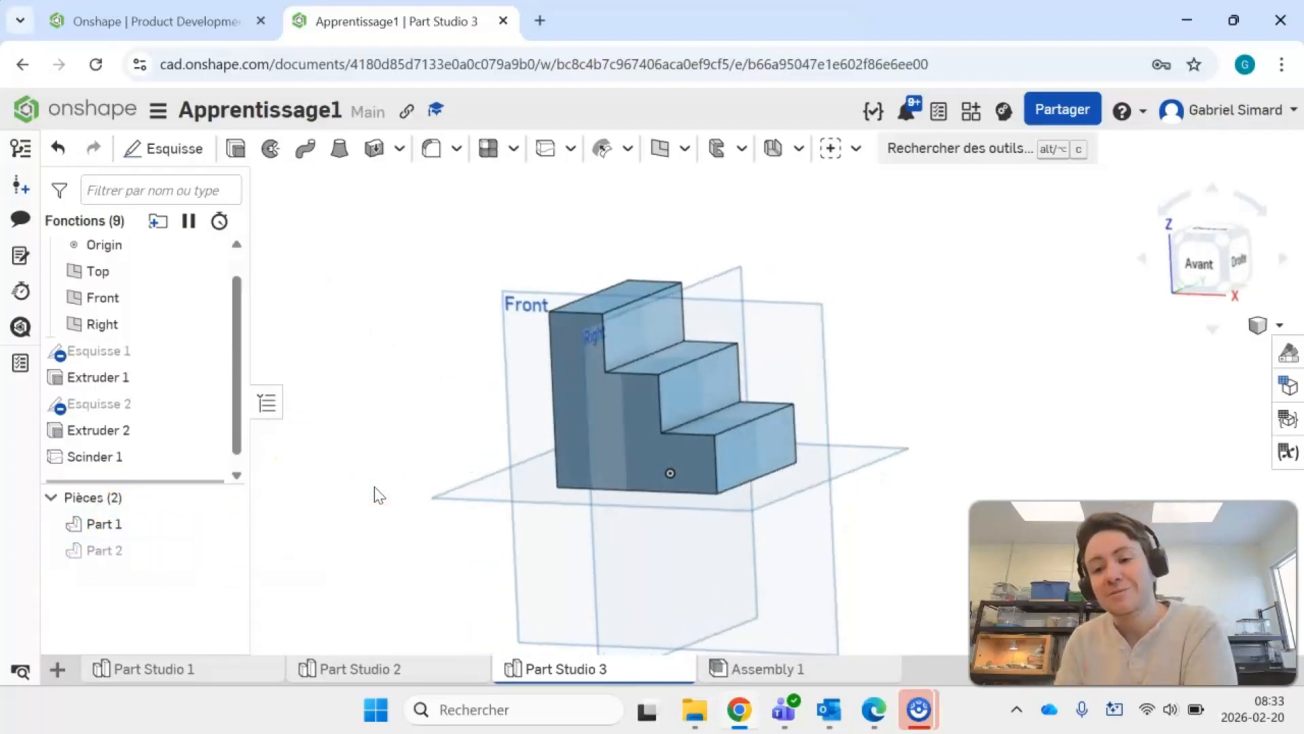
left_click(57, 669)
left_click(187, 495)
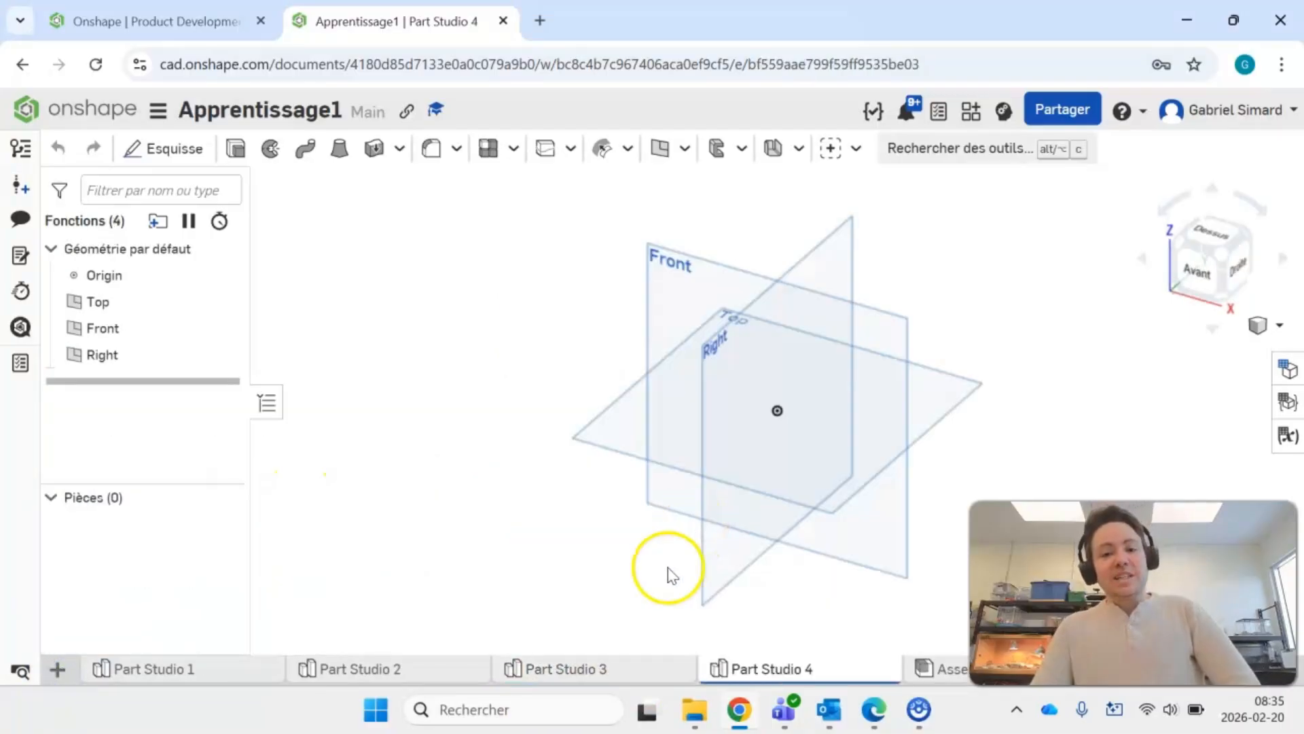
left_click(180, 149)
left_click(633, 438)
left_click(258, 148)
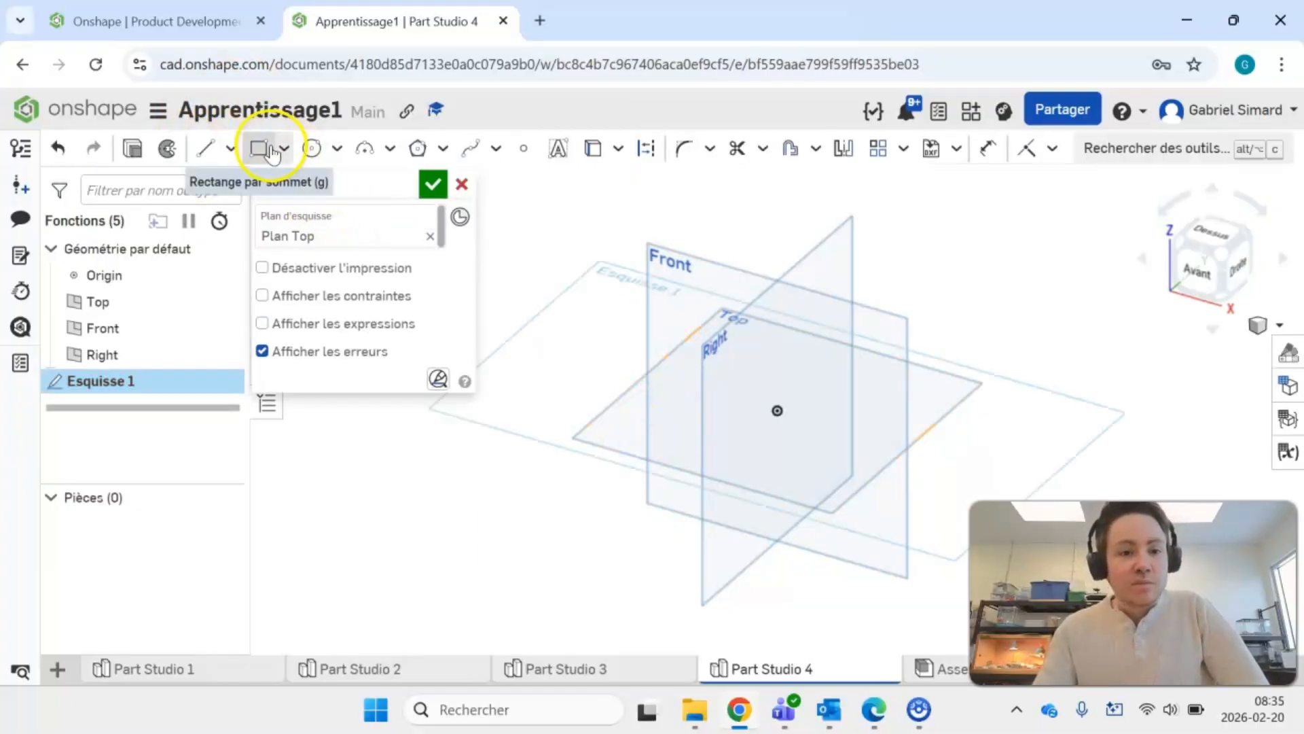
key("n")
left_click(672, 332)
left_click(917, 500)
- Dimension the rectangle 75 mm by 75 mm and extrude the square into a solid block for the bottom step
key("d")
left_click(911, 332)
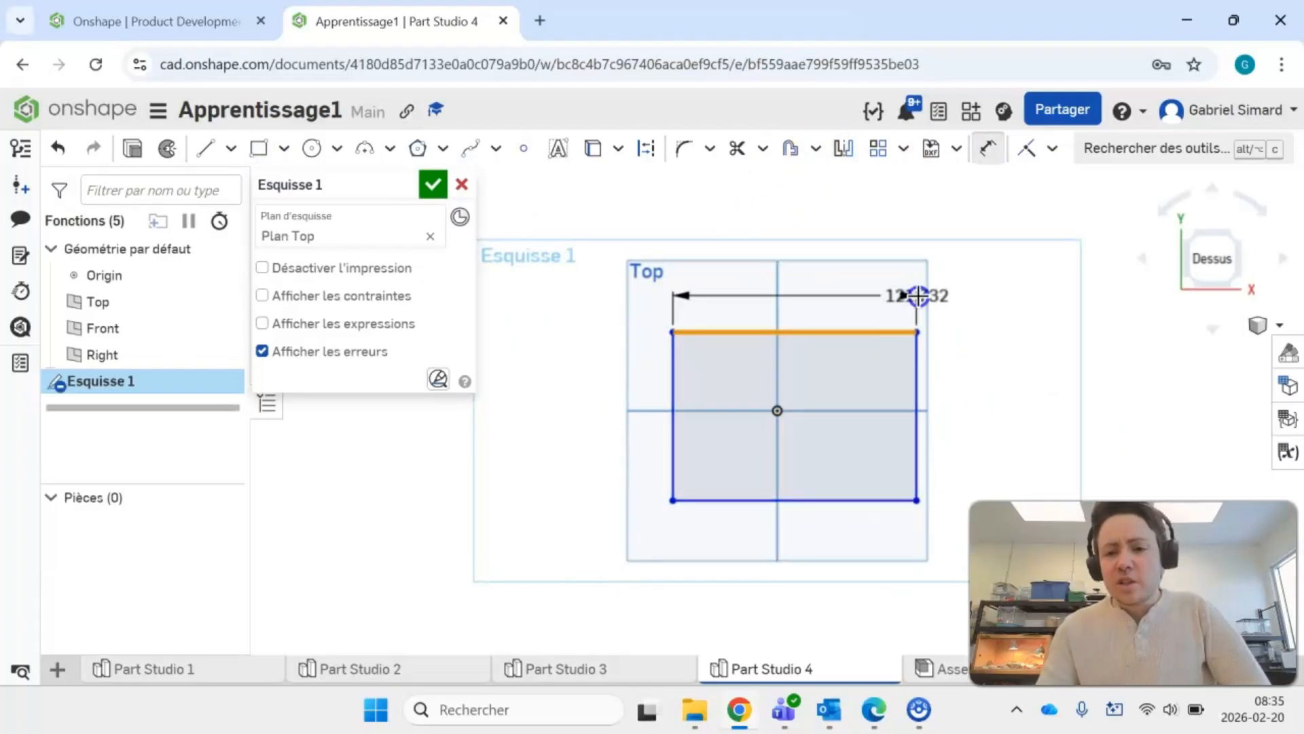
left_click(920, 297)
type("75")
key("Return")
left_click(872, 390)
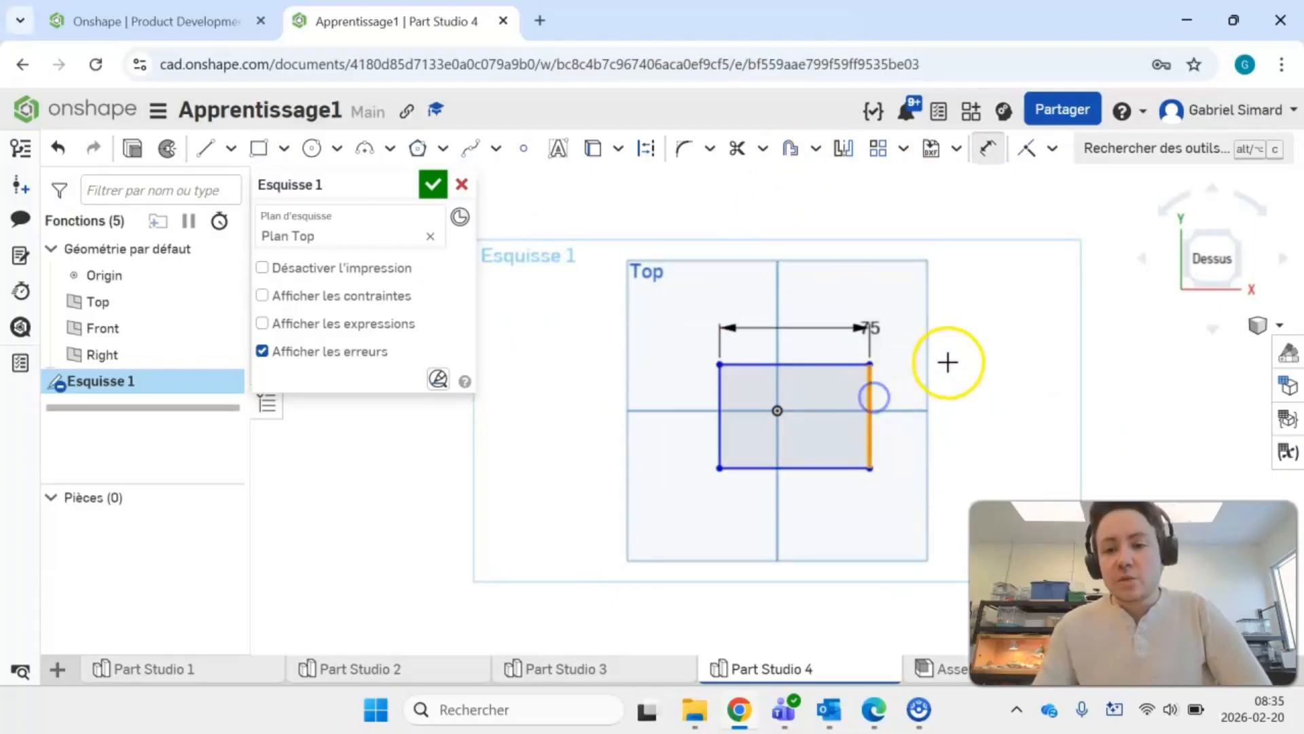
left_click(962, 360)
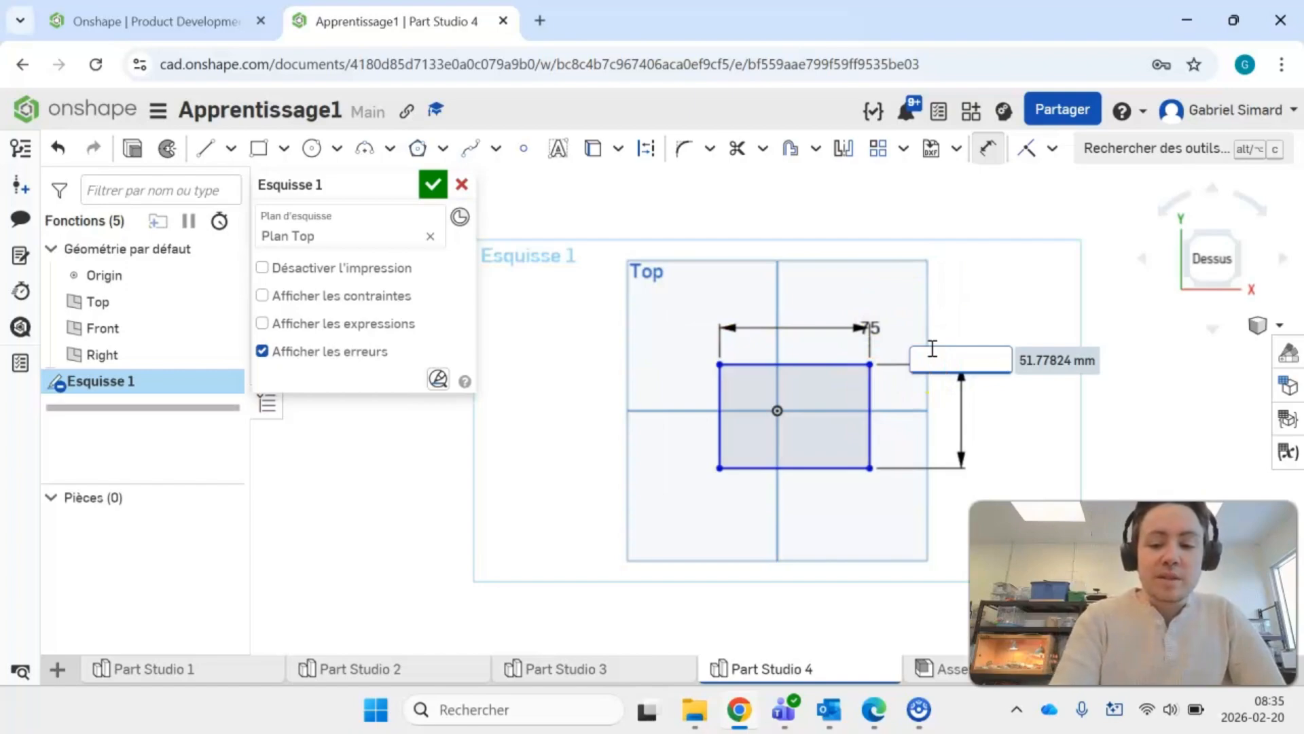
type("75")
key("Return")
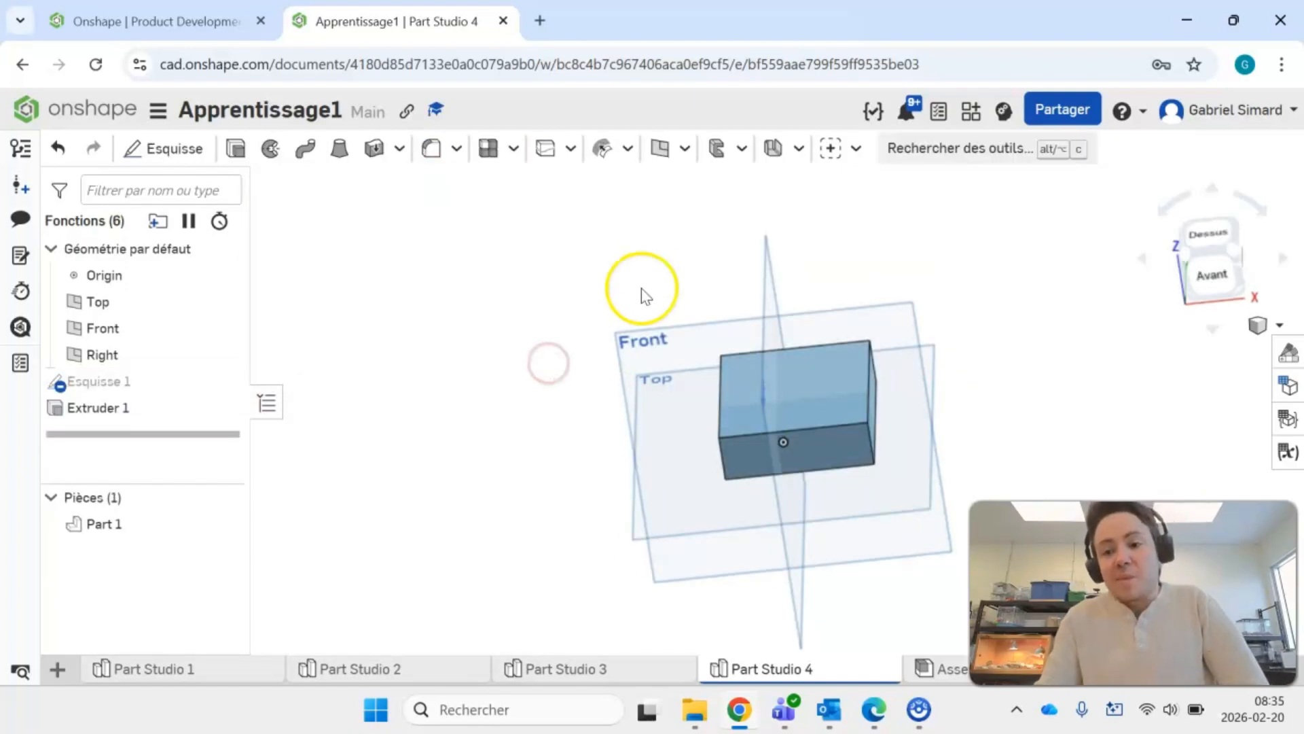
- Sketch a full-depth rectangle on the block's top face, ending 25 mm from its right edge, and extrude it upward as the second step
left_click(725, 351)
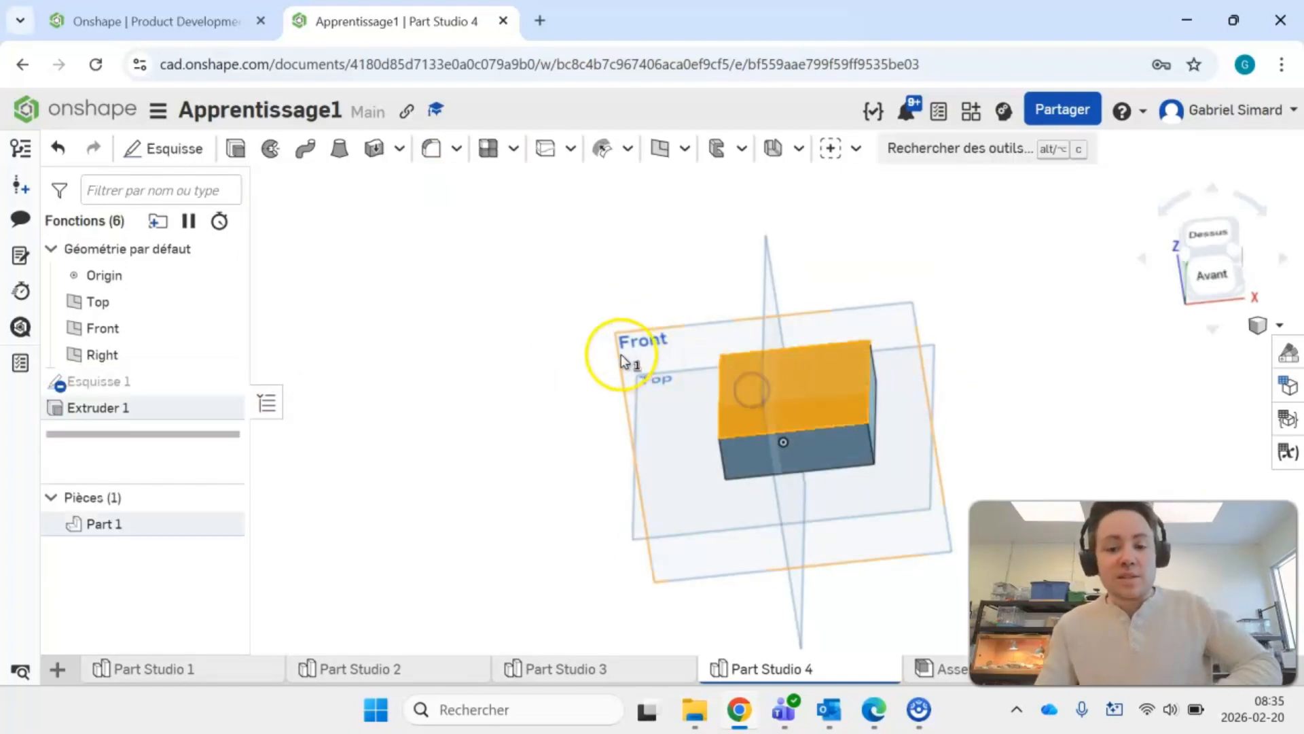
left_click(178, 151)
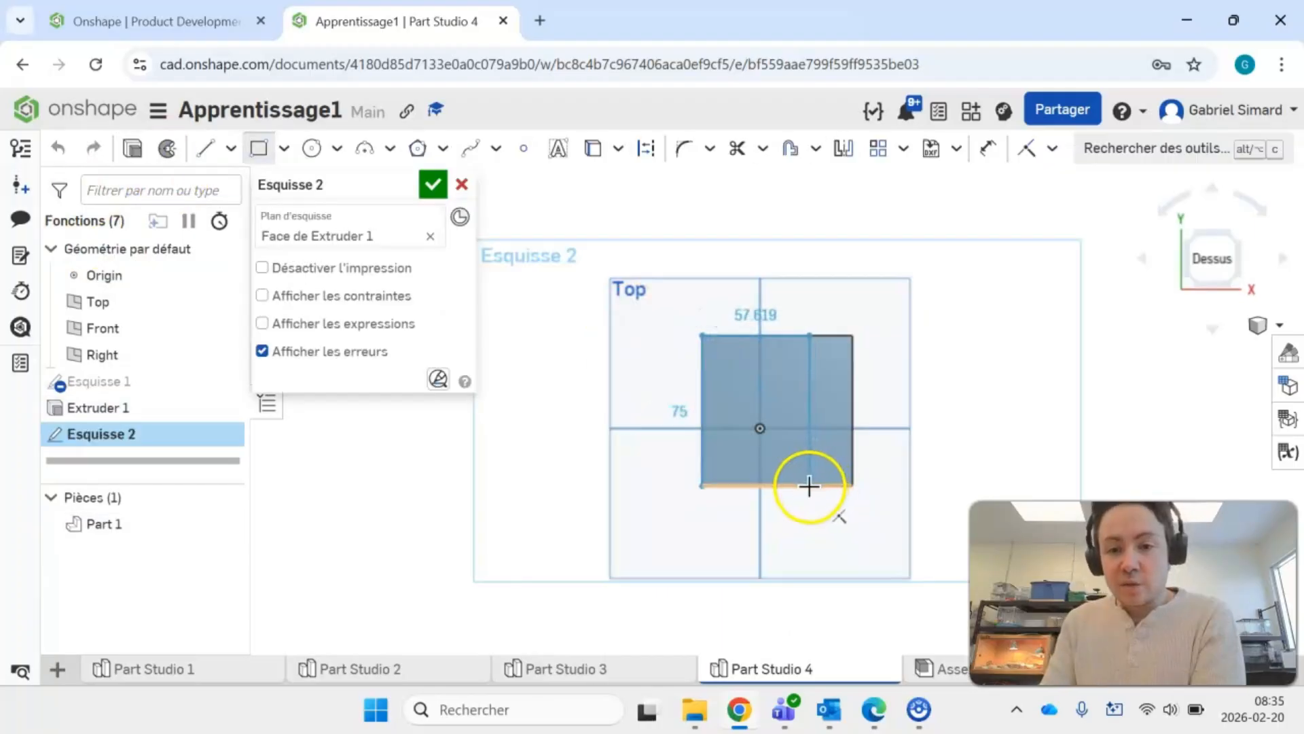
left_click(805, 486)
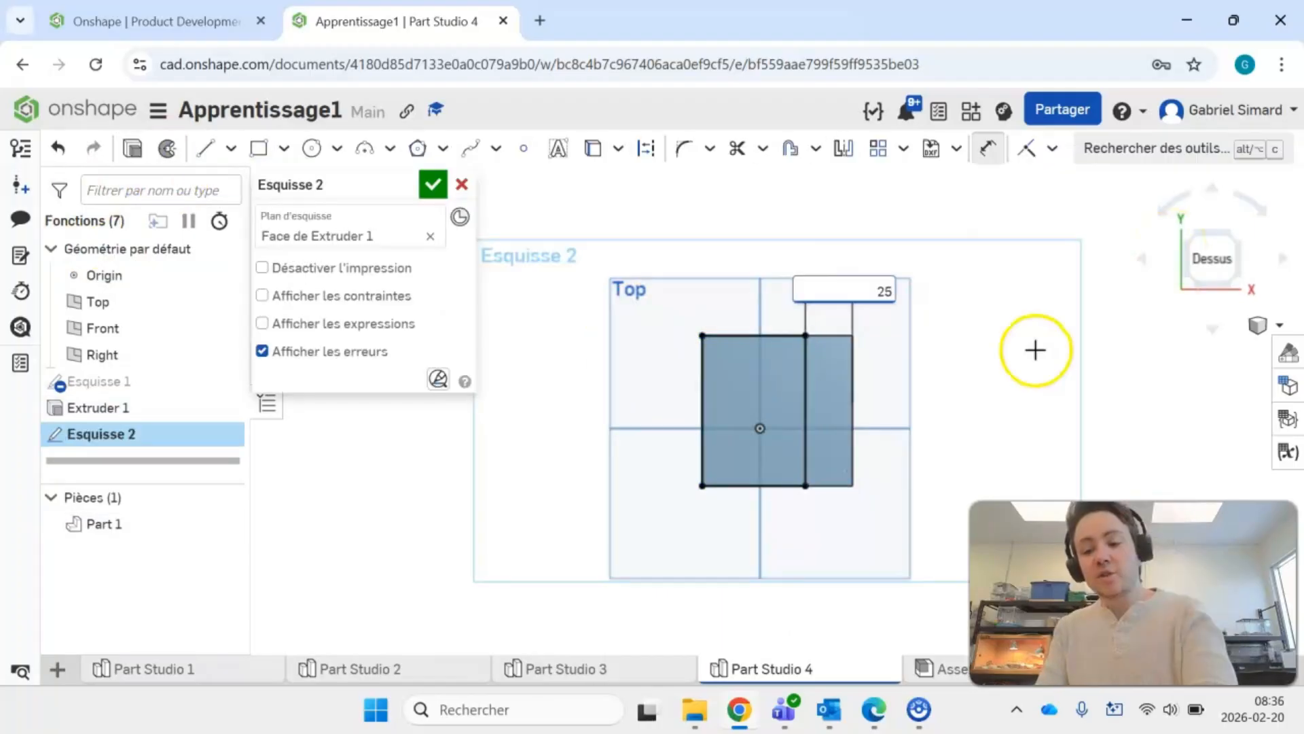
key("Return")
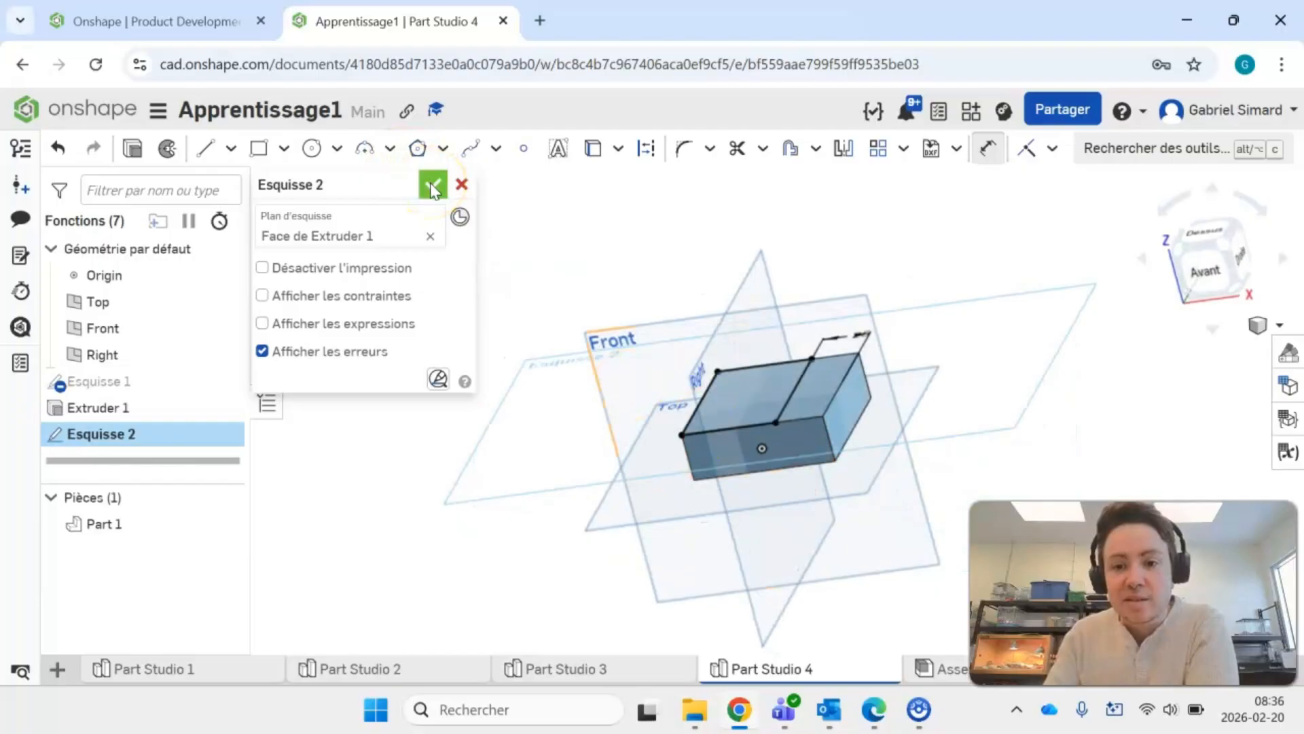
left_click(433, 186)
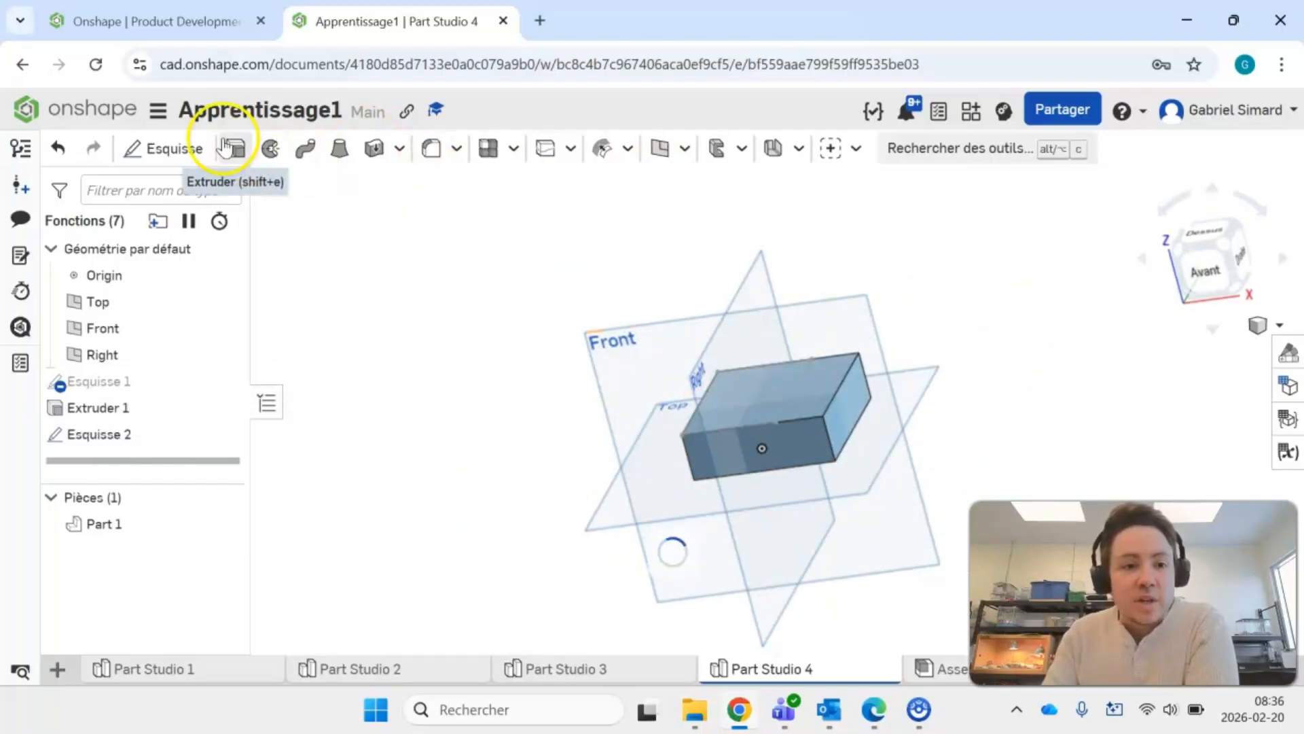
left_click(762, 384)
right_click_drag(731, 484, 756, 494)
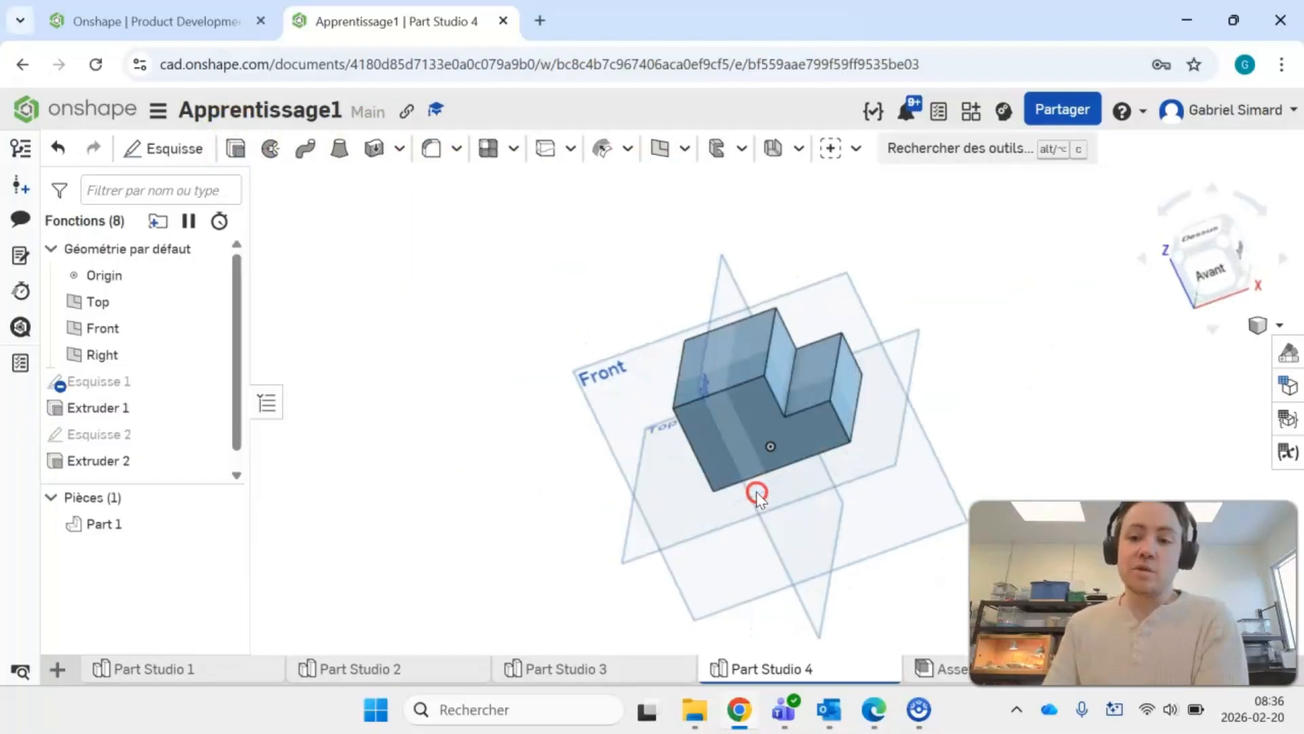
- Sketch the third step's rectangle on the second step's top face and extrude it 25 mm, adding it to the part
left_click(174, 148)
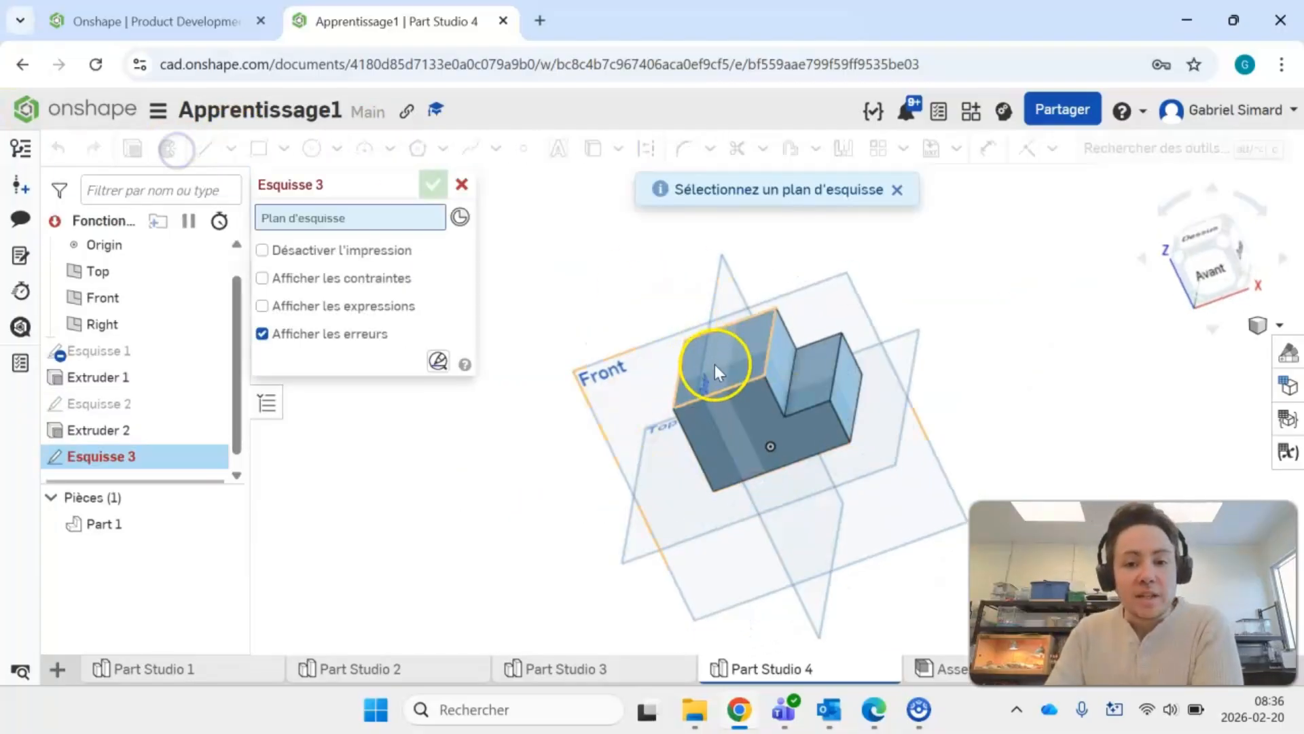
left_click(716, 370)
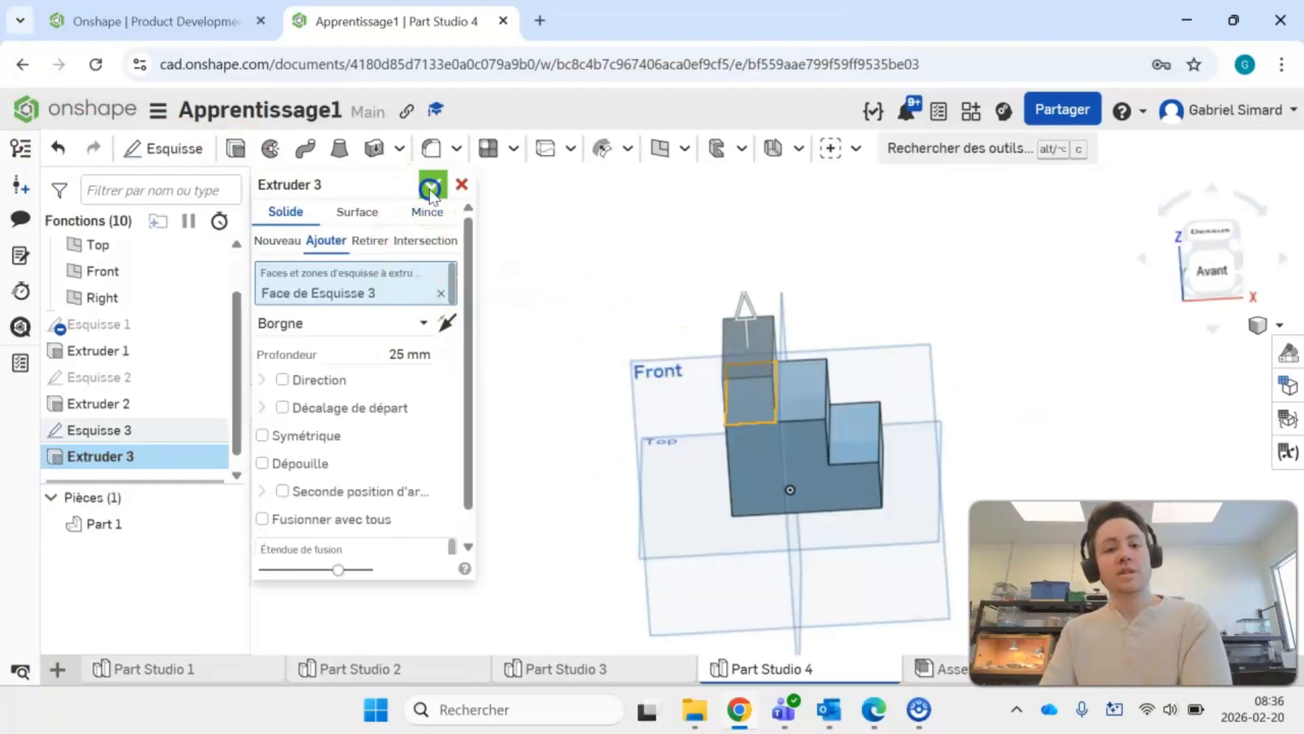